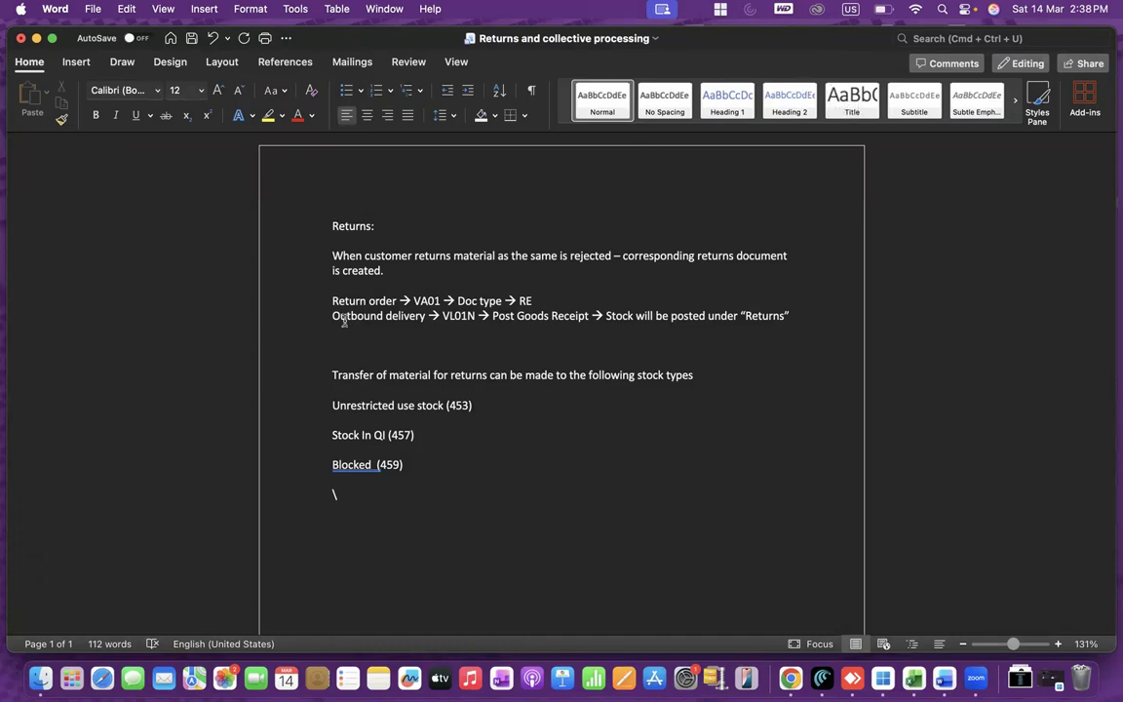
- Highlight the return order entry and the stock type codes 453, 457 and 459 in the returns notes
left_click_drag(333, 302, 405, 303)
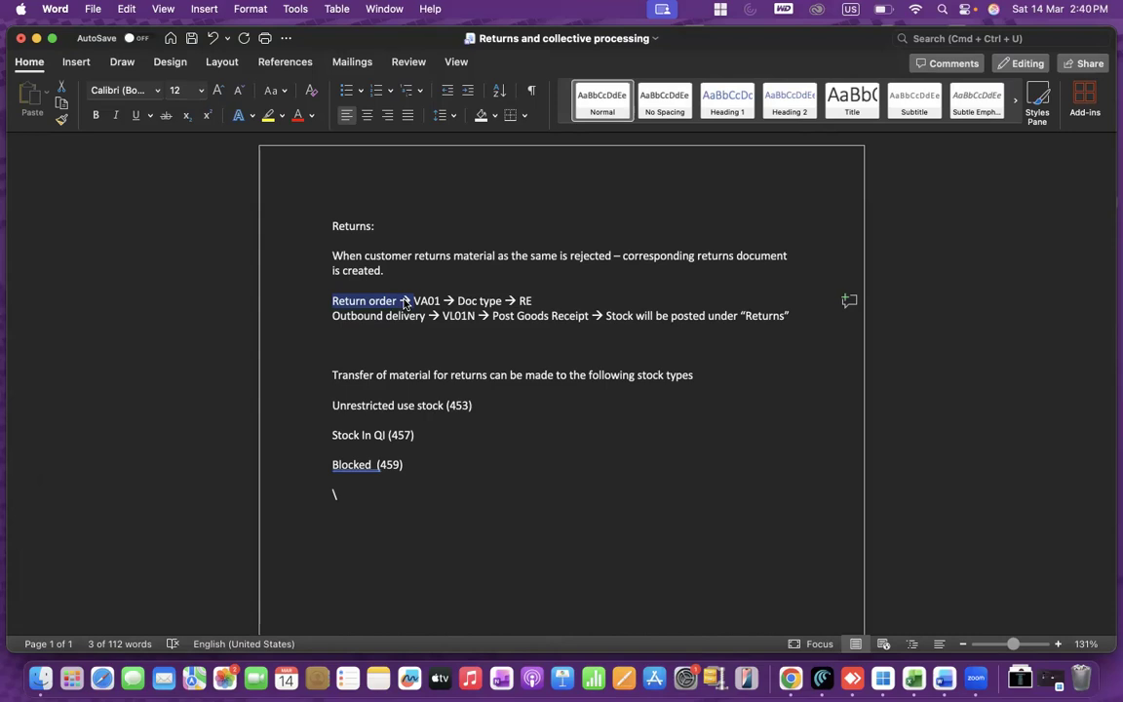
left_click_drag(405, 304, 411, 303)
left_click_drag(446, 407, 478, 409)
left_click_drag(387, 435, 435, 442)
left_click_drag(332, 465, 423, 468)
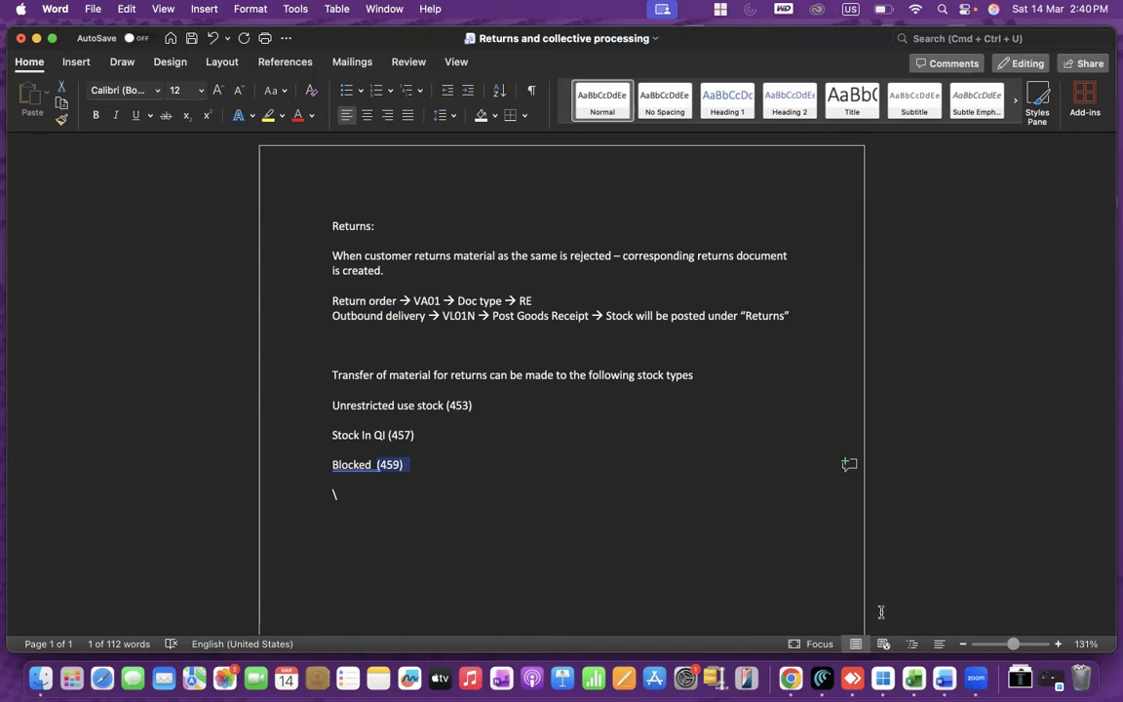
- Switch to the SAP session and start transaction VA02 for changing sales documents
left_click(882, 670)
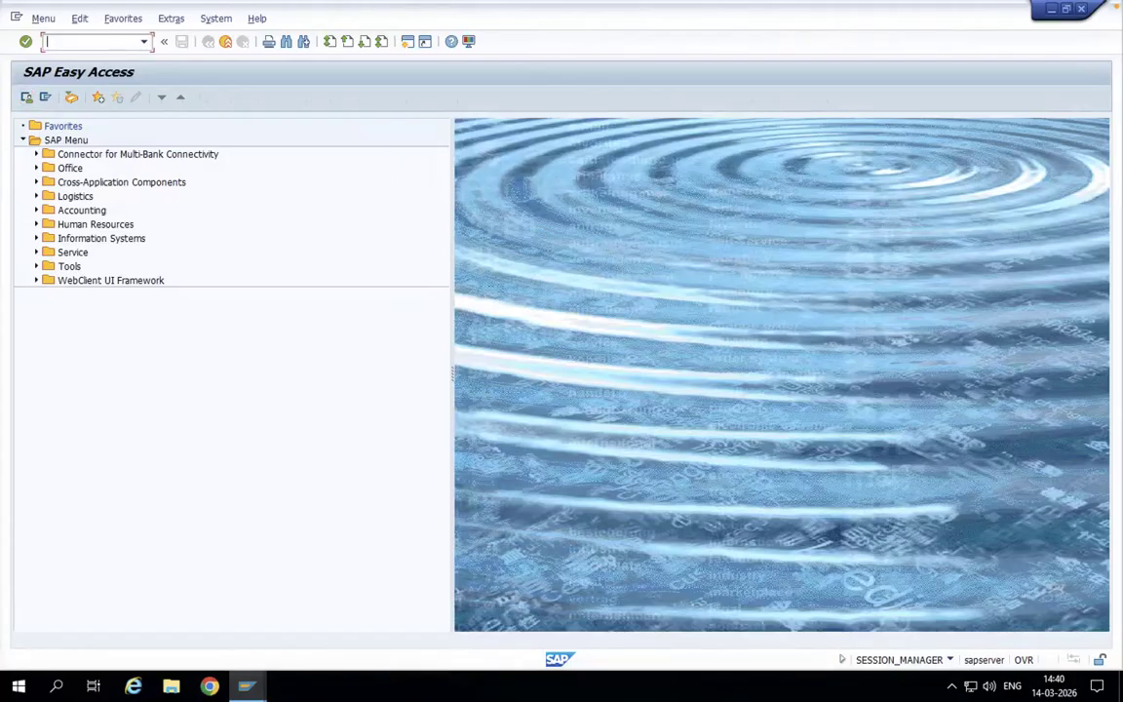
type("/nva02")
key("Return")
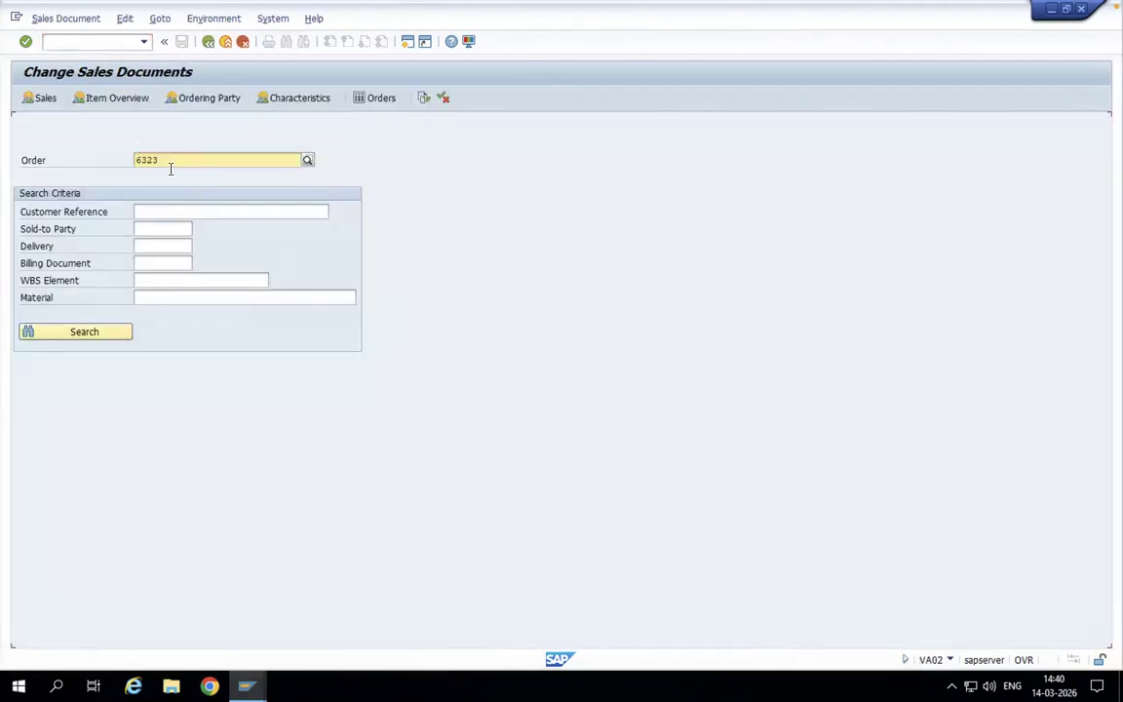
- Open the prefilled standard order and display the document flow of its SD-1 item
left_click_drag(169, 166, 97, 156)
key("Return")
left_click(27, 451)
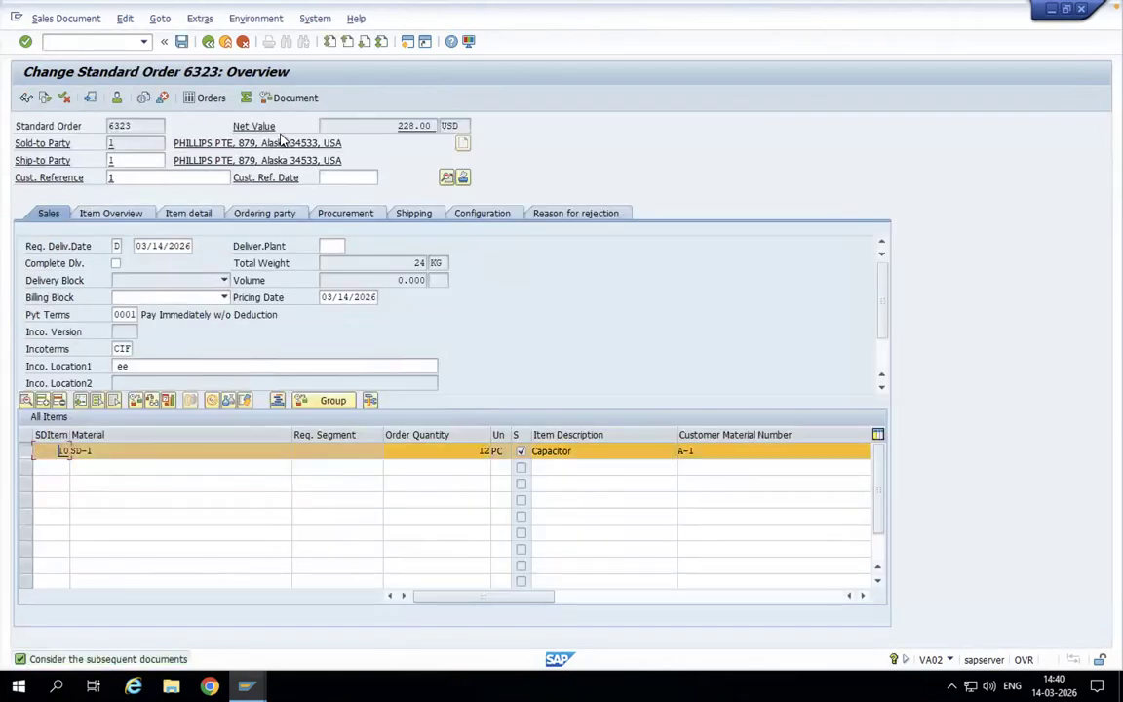
left_click(242, 19)
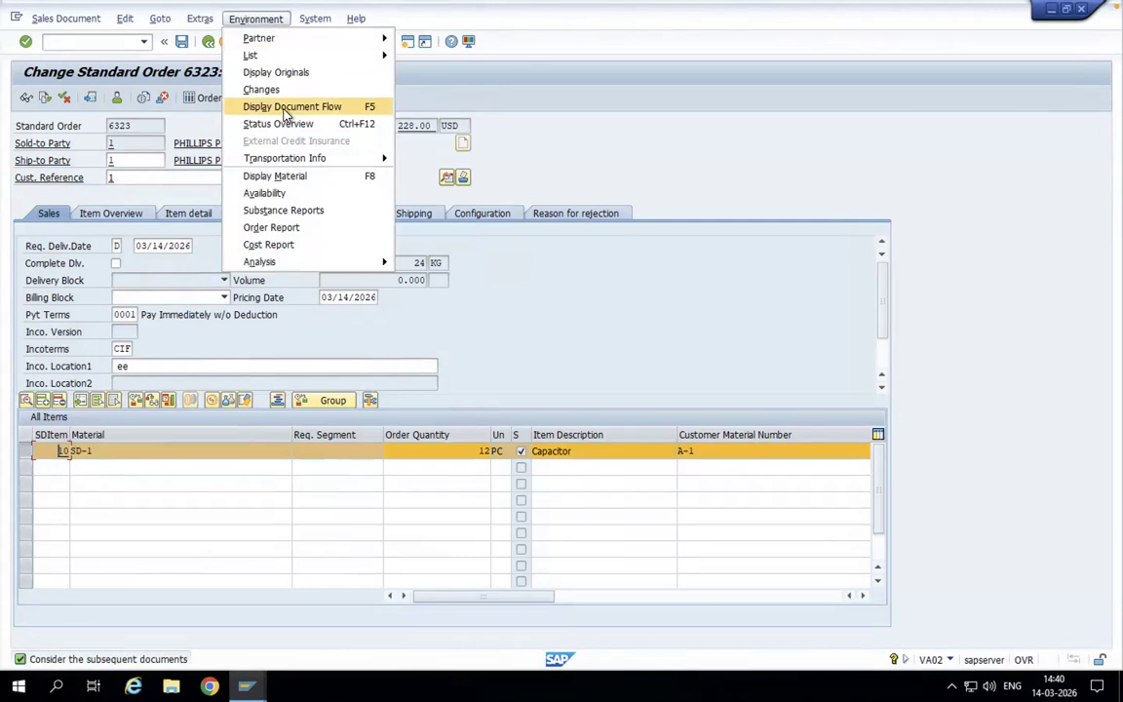
left_click(284, 108)
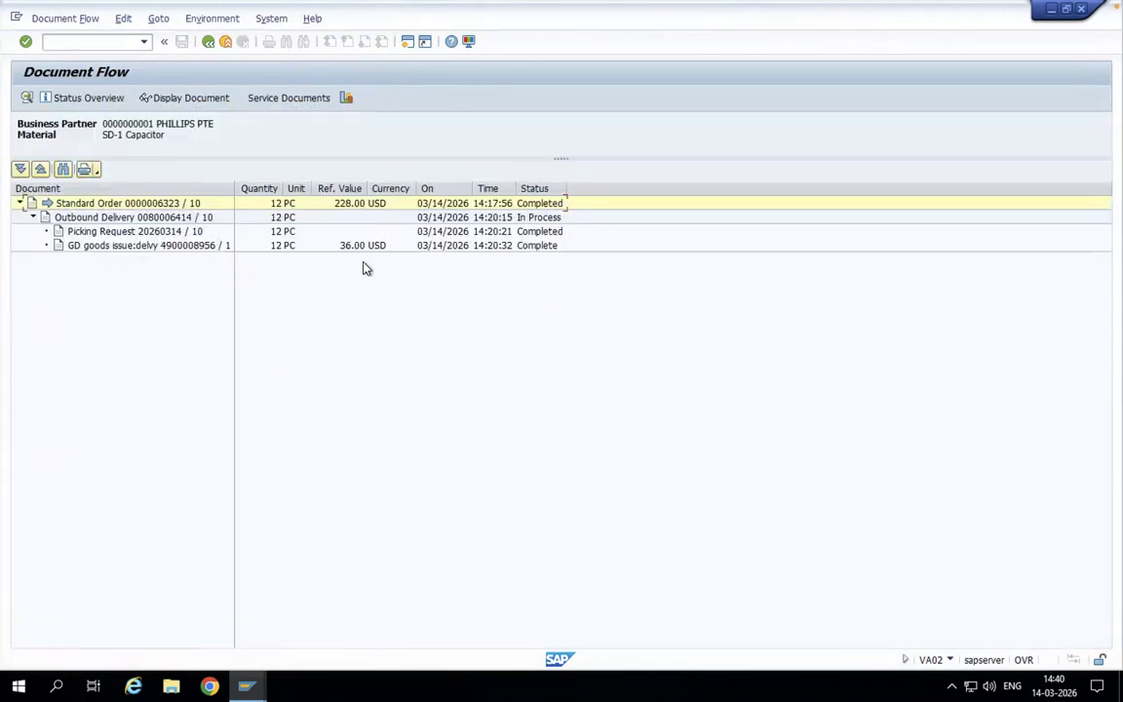
- Leave the document flow for SAP Easy Access and start transaction VA01 to create a sales document
left_click(123, 41)
type("/n")
key("Return")
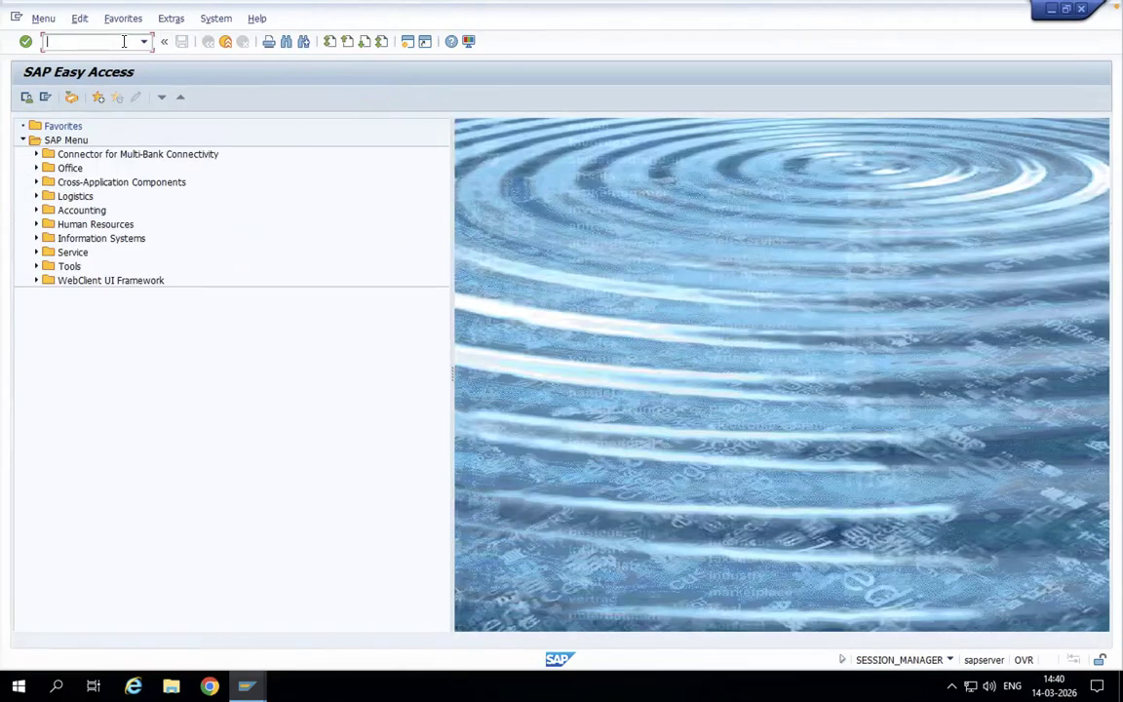
type("va01")
key("Return")
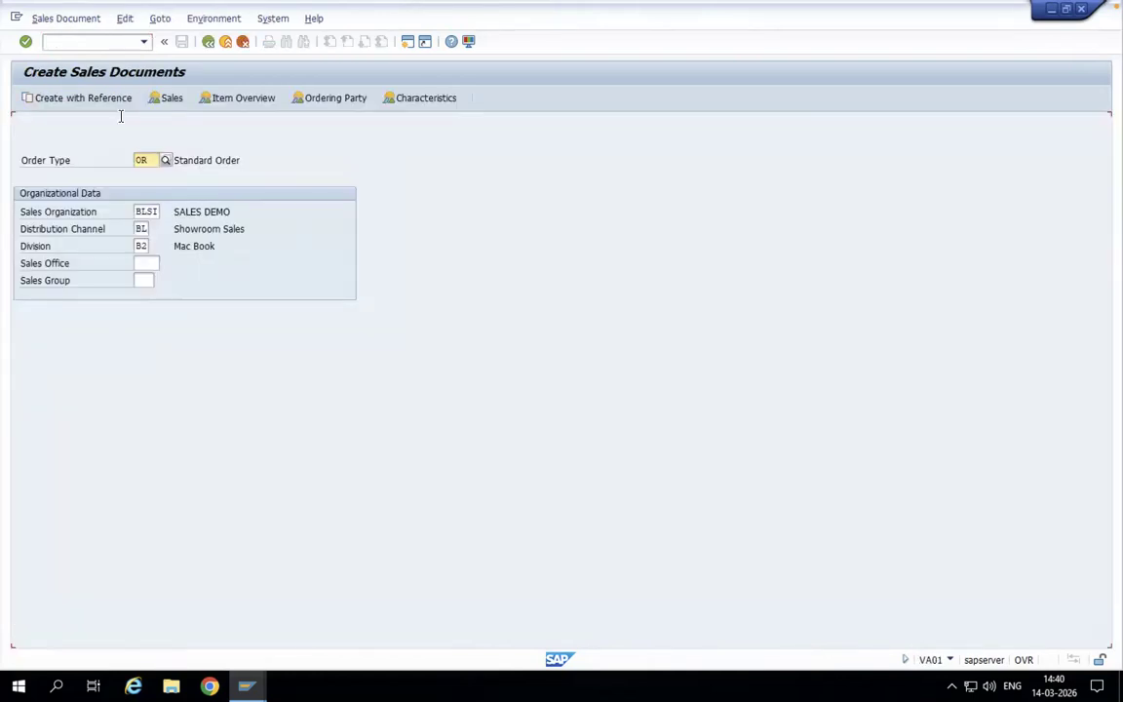
- Set the order type of the new sales document to RE (Returns)
key("BackSpace")
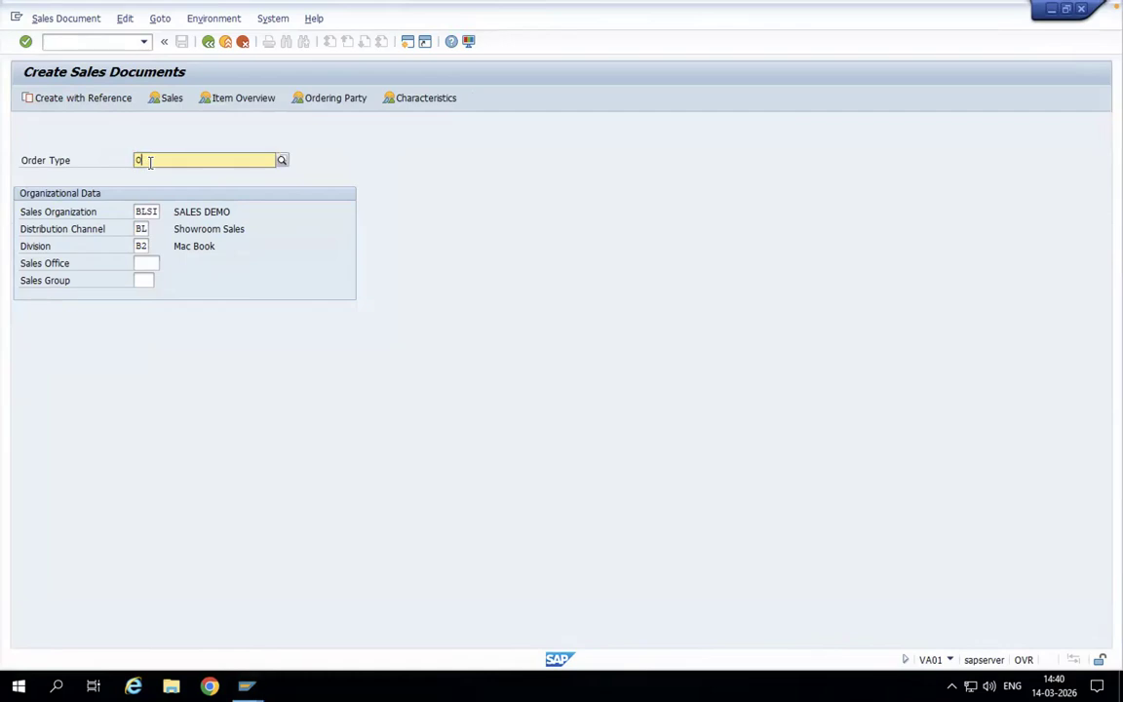
type("RE")
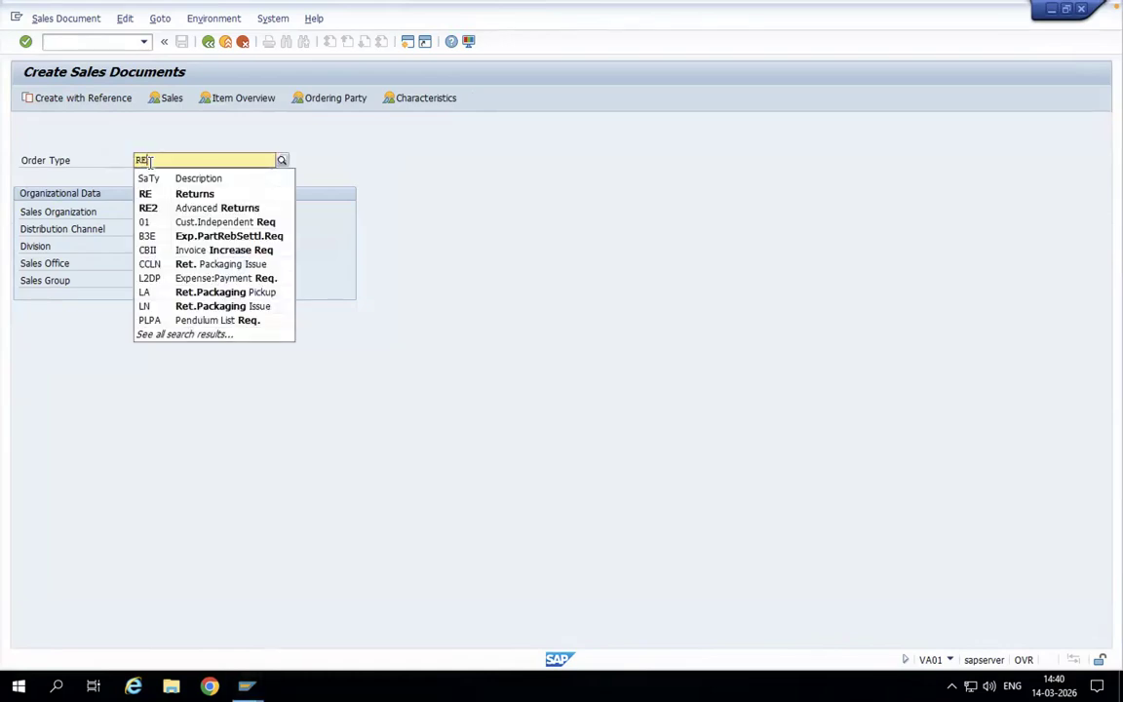
left_click(156, 192)
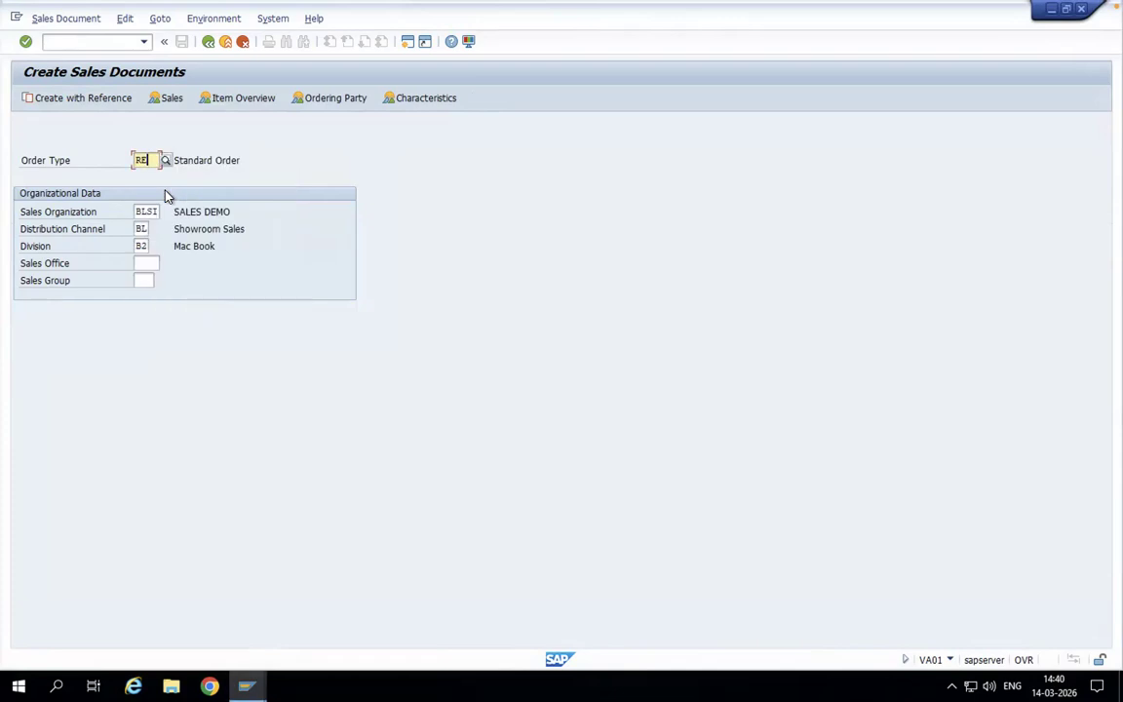
- Create the returns document with reference to the original standard order, copying its items
left_click(66, 102)
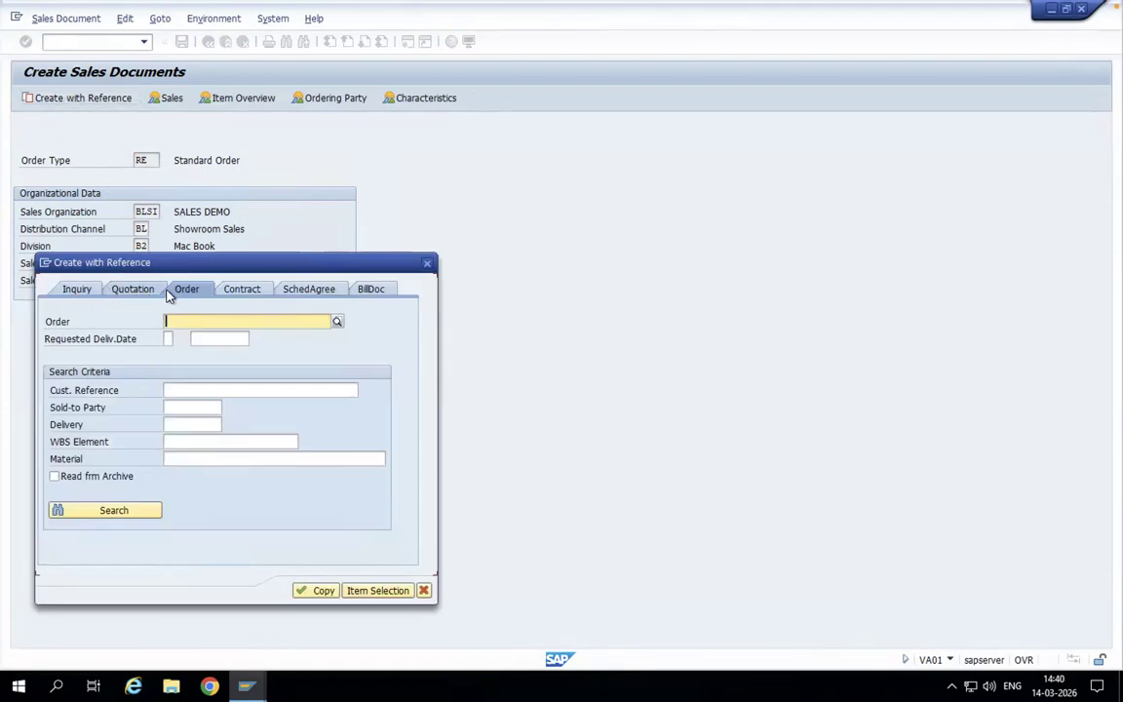
left_click(182, 319)
type("6323")
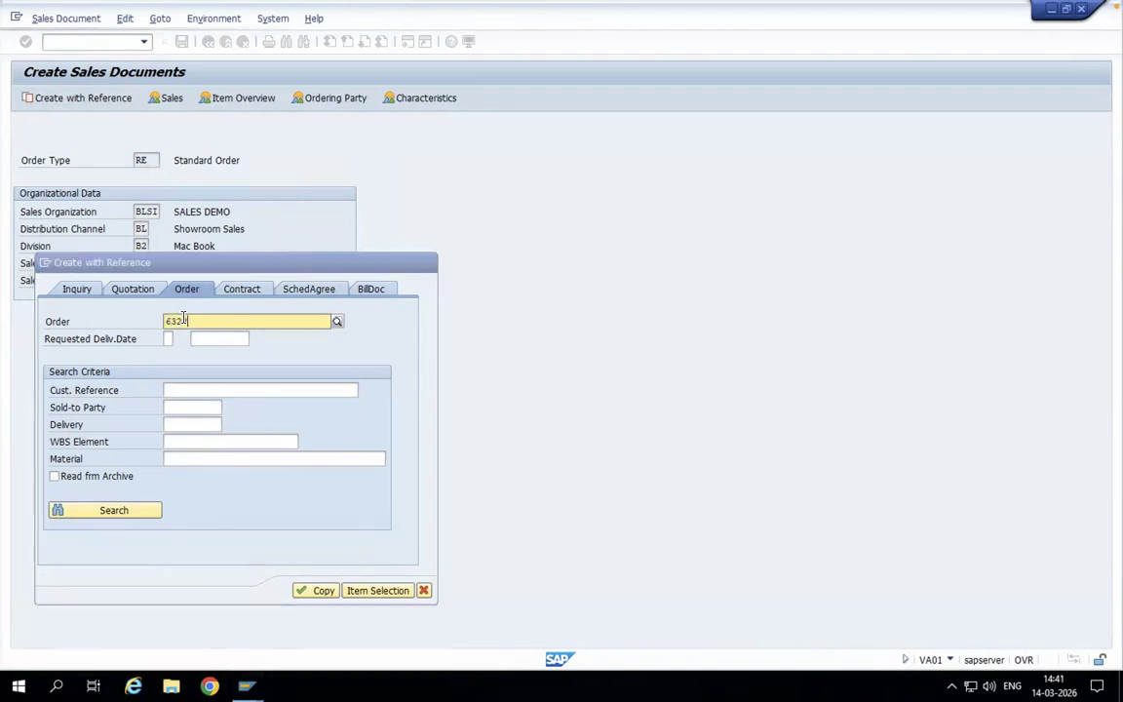
left_click(185, 355)
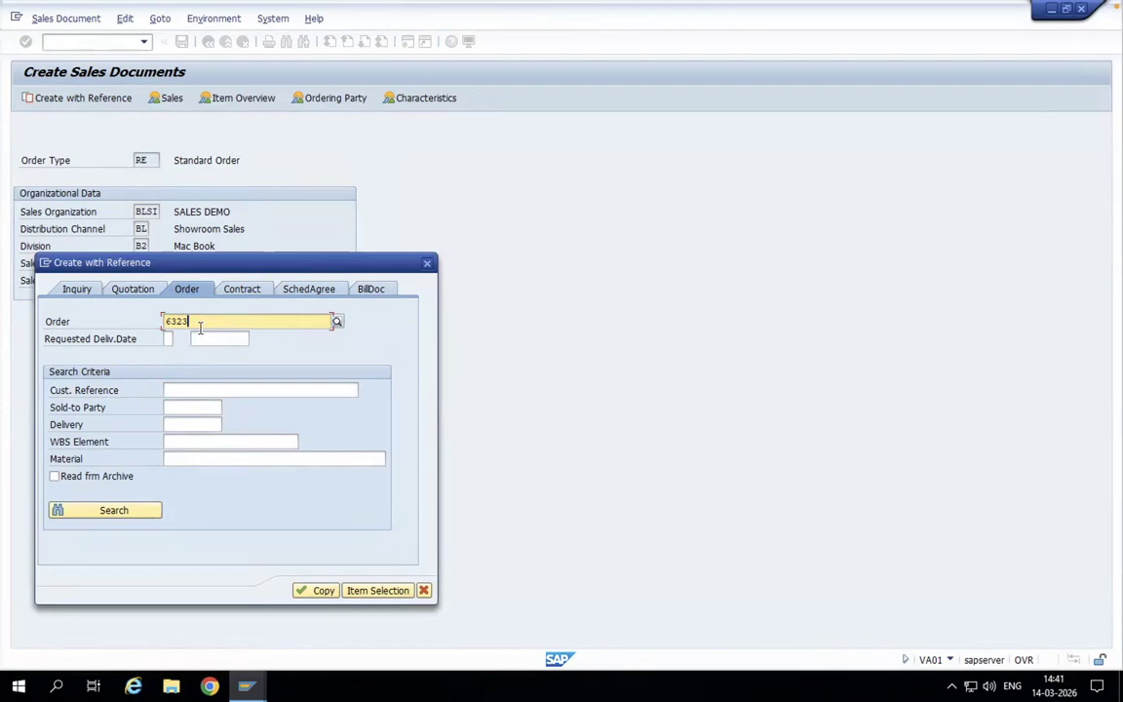
left_click(320, 592)
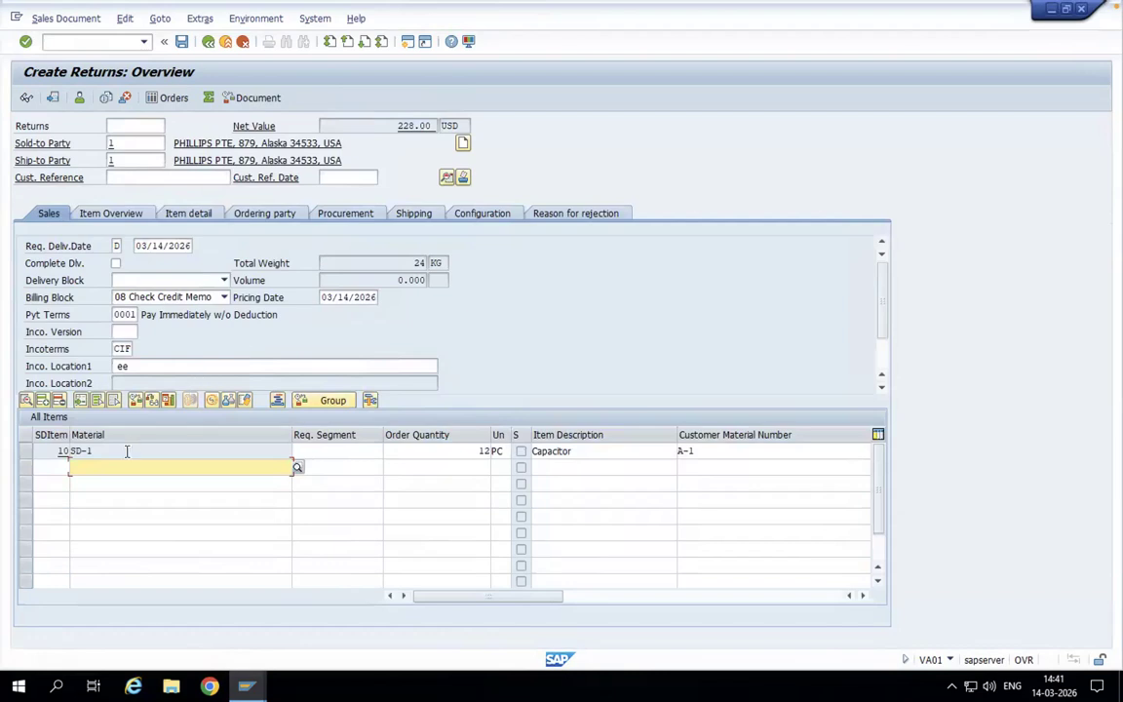
- Set the order reason of the returns document to 101 Poor Quality
left_click(469, 450)
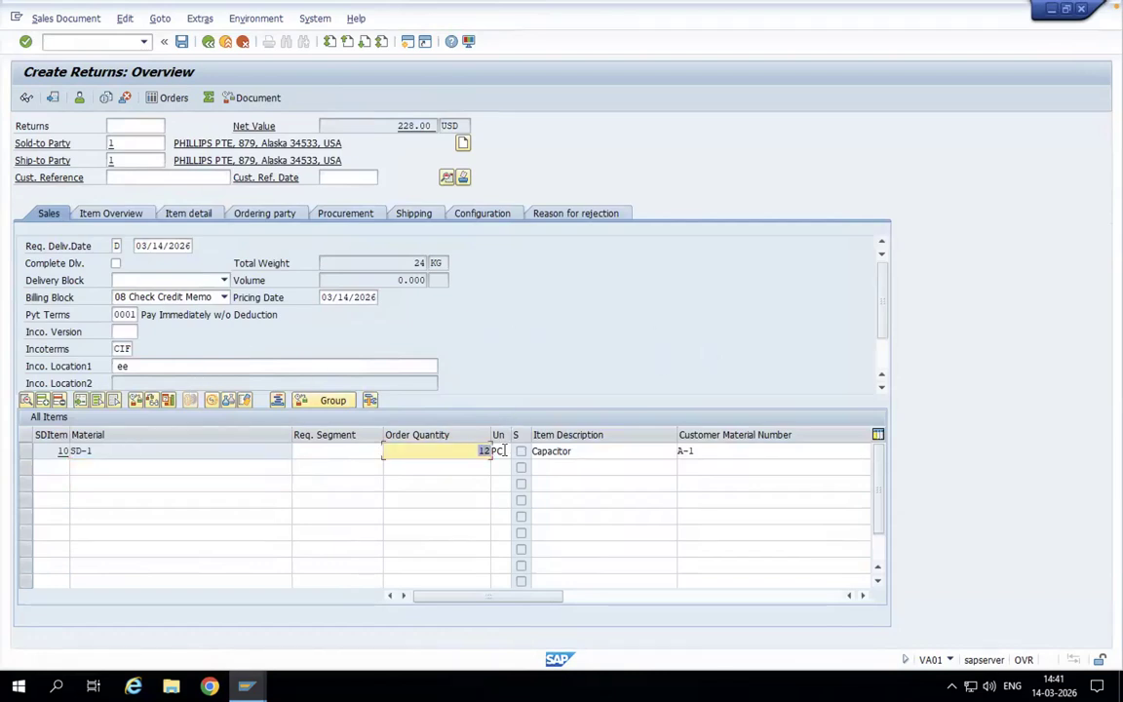
left_click(881, 387)
left_click(881, 387)
left_click(881, 387)
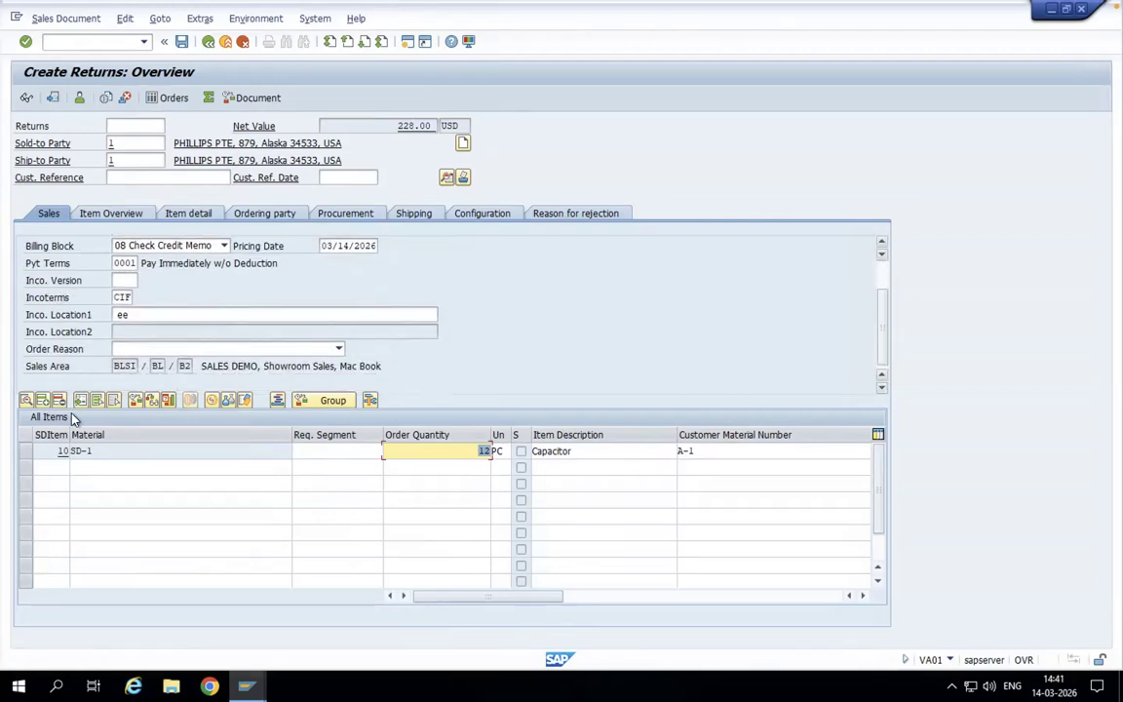
left_click(339, 348)
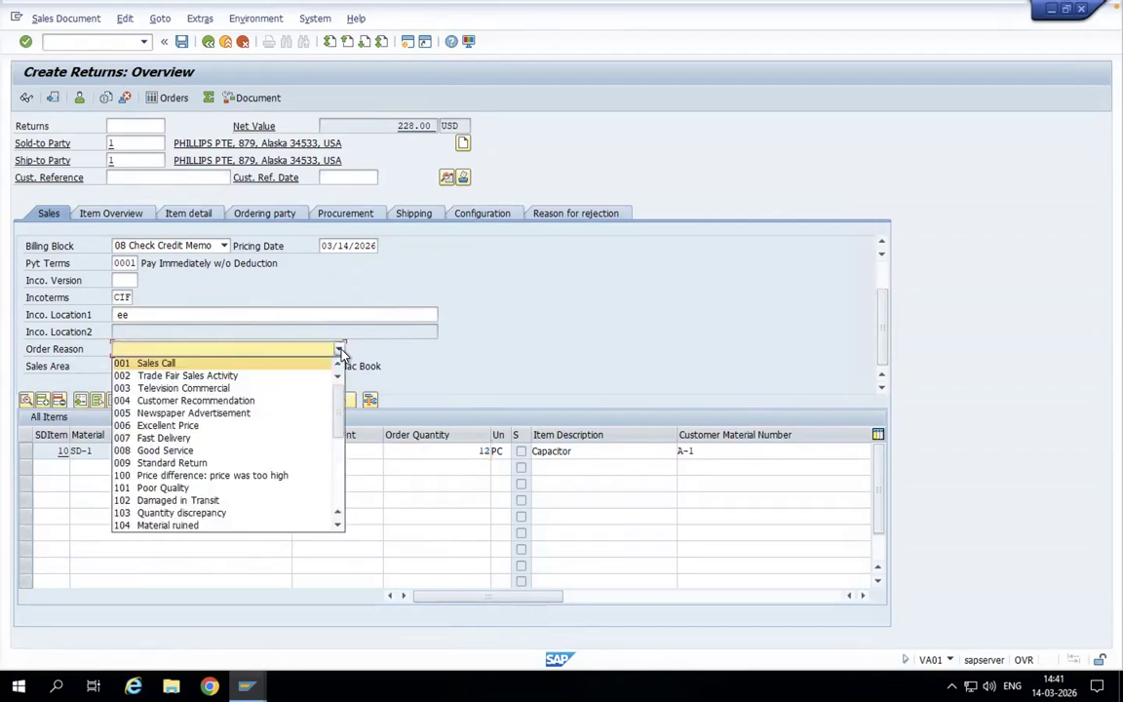
left_click(166, 488)
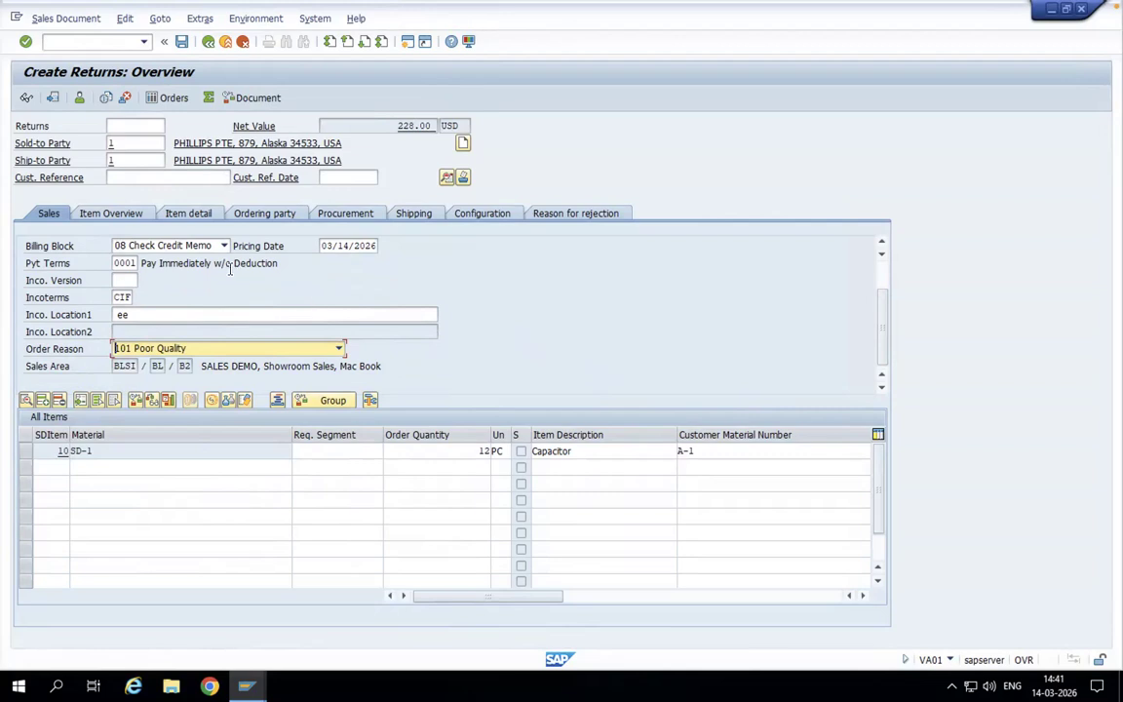
- Check the returns document for incomplete data and save it
left_click(125, 19)
left_click(149, 212)
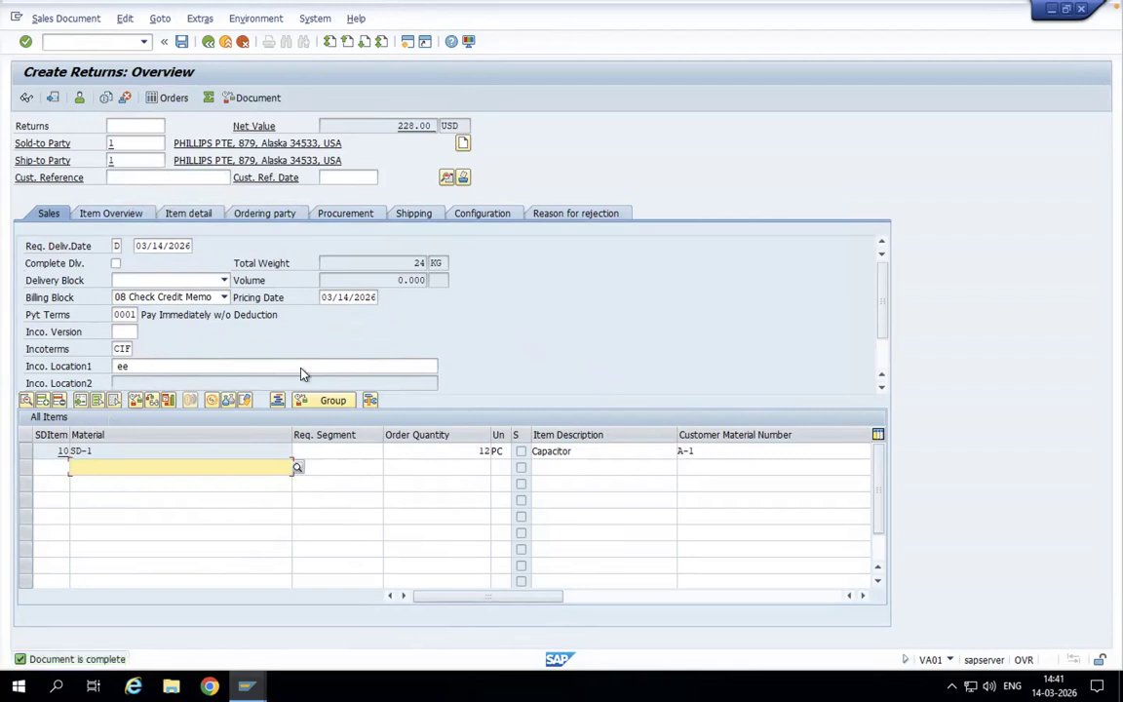
left_click(181, 41)
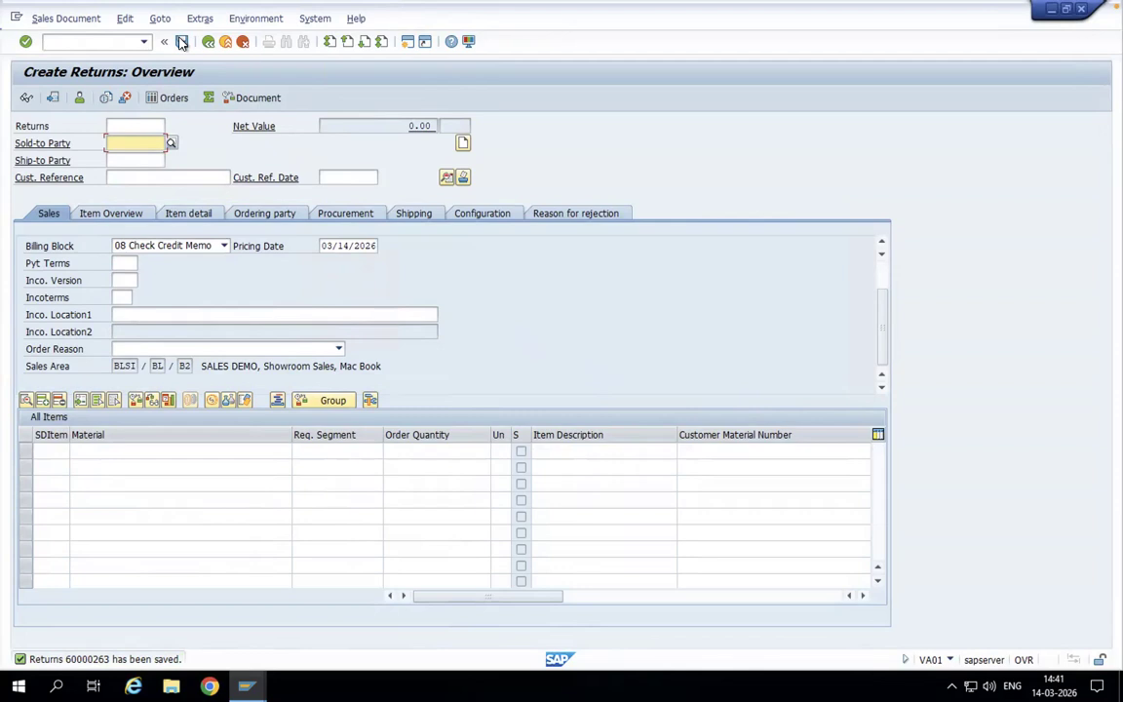
- Start VL01N and create the returns delivery with reference to the saved returns order at shipping point 1710
left_click(82, 42)
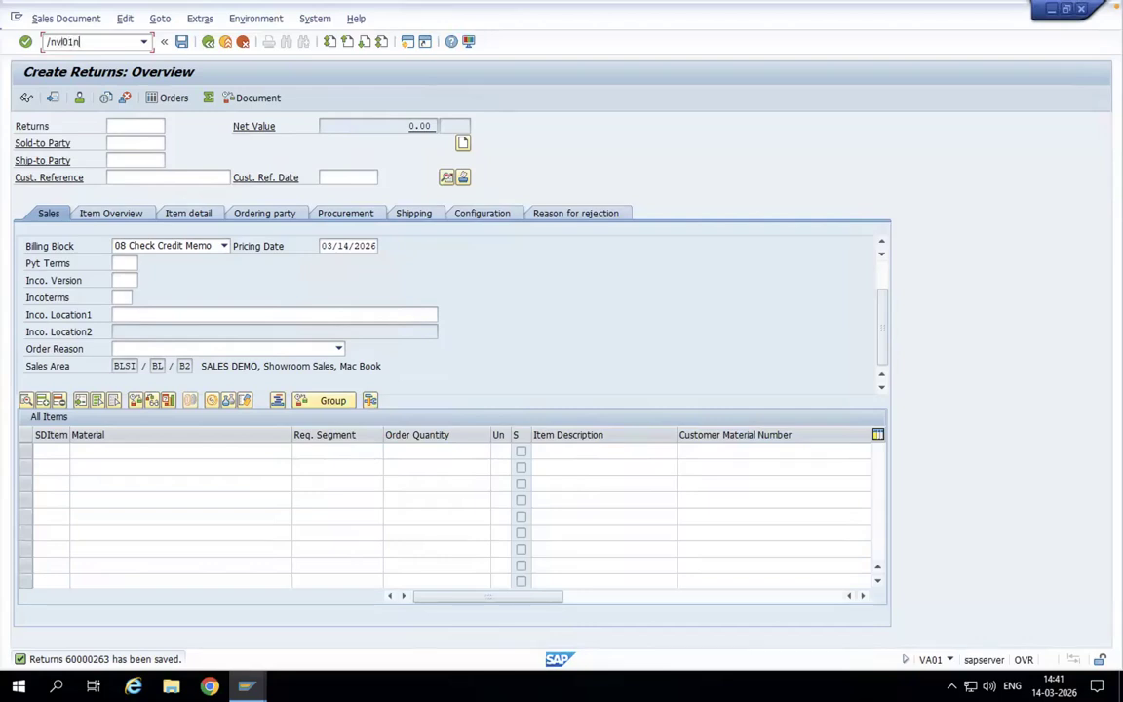
key("Return")
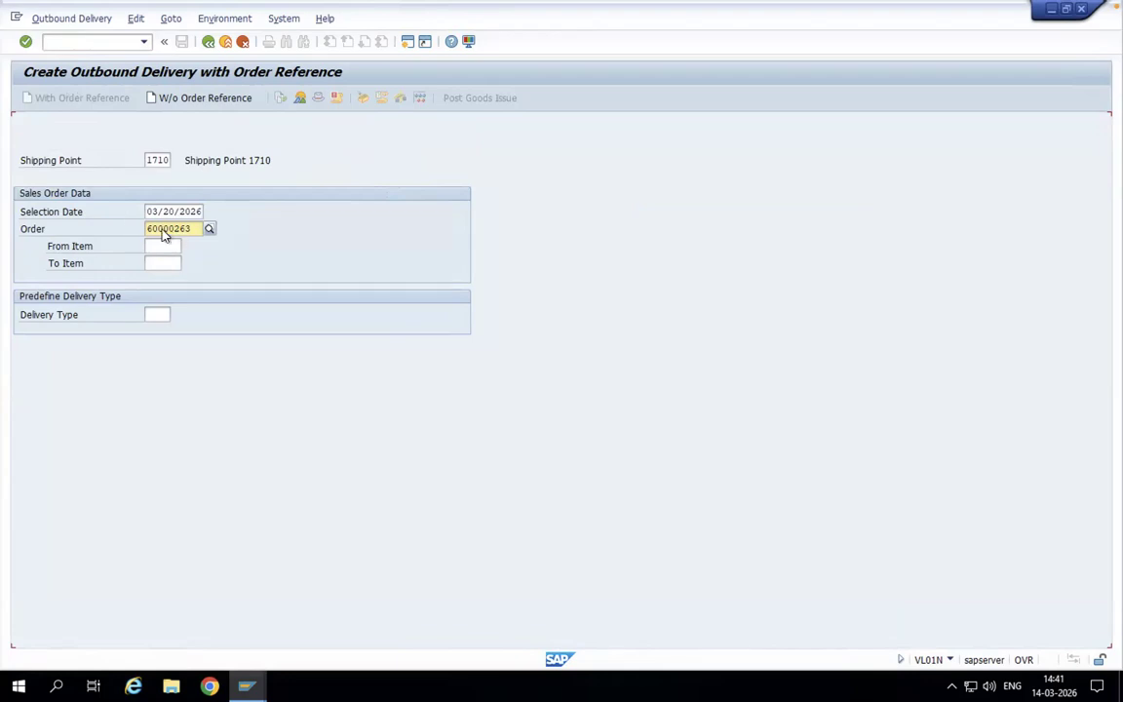
double_click(147, 159)
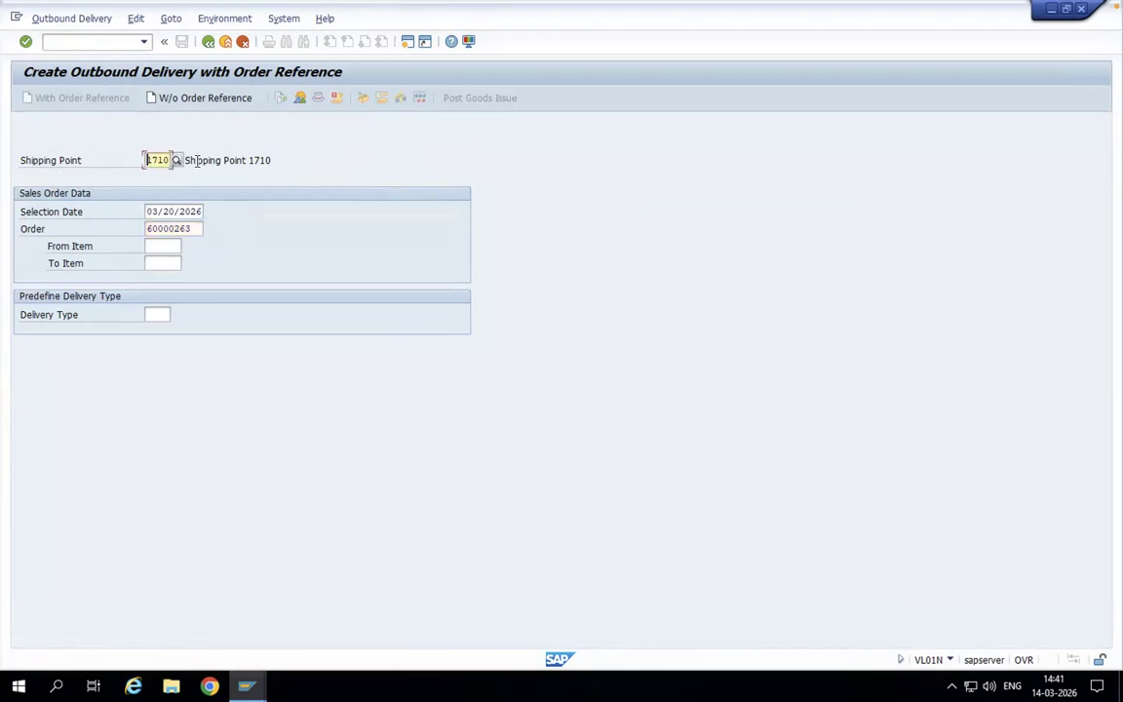
left_click(166, 98)
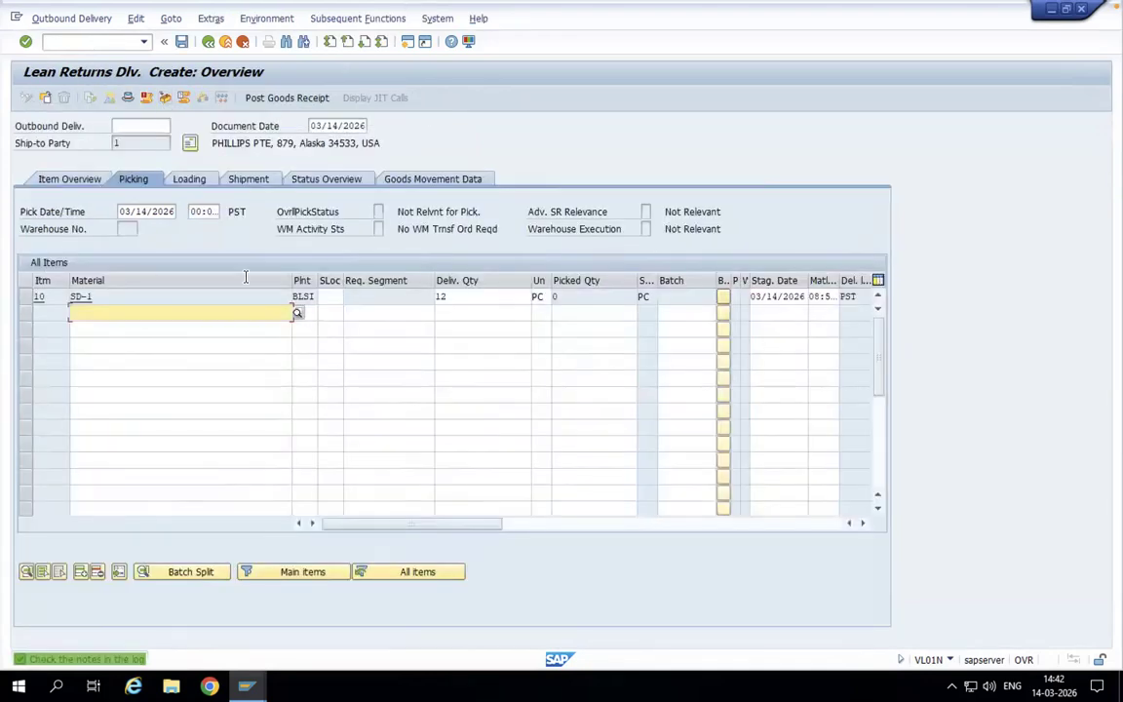
- Set the storage location of delivery item 10 (material SD-1) to BLSI
left_click(332, 296)
left_click(333, 296)
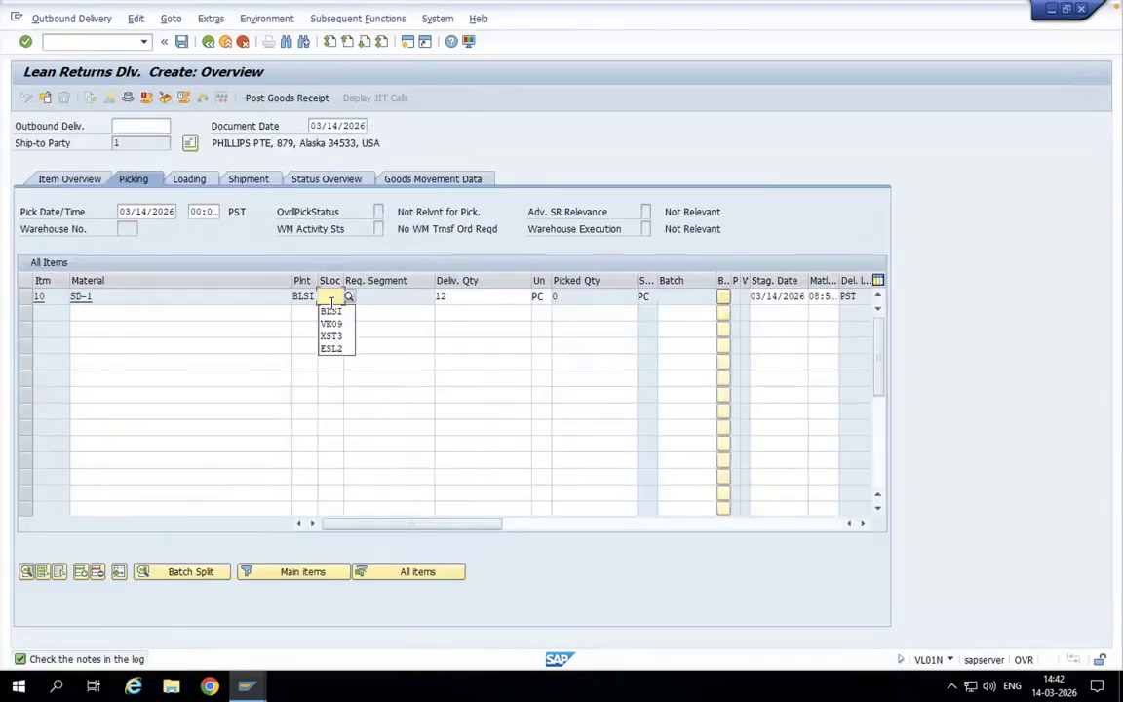
left_click(329, 310)
left_click(562, 296)
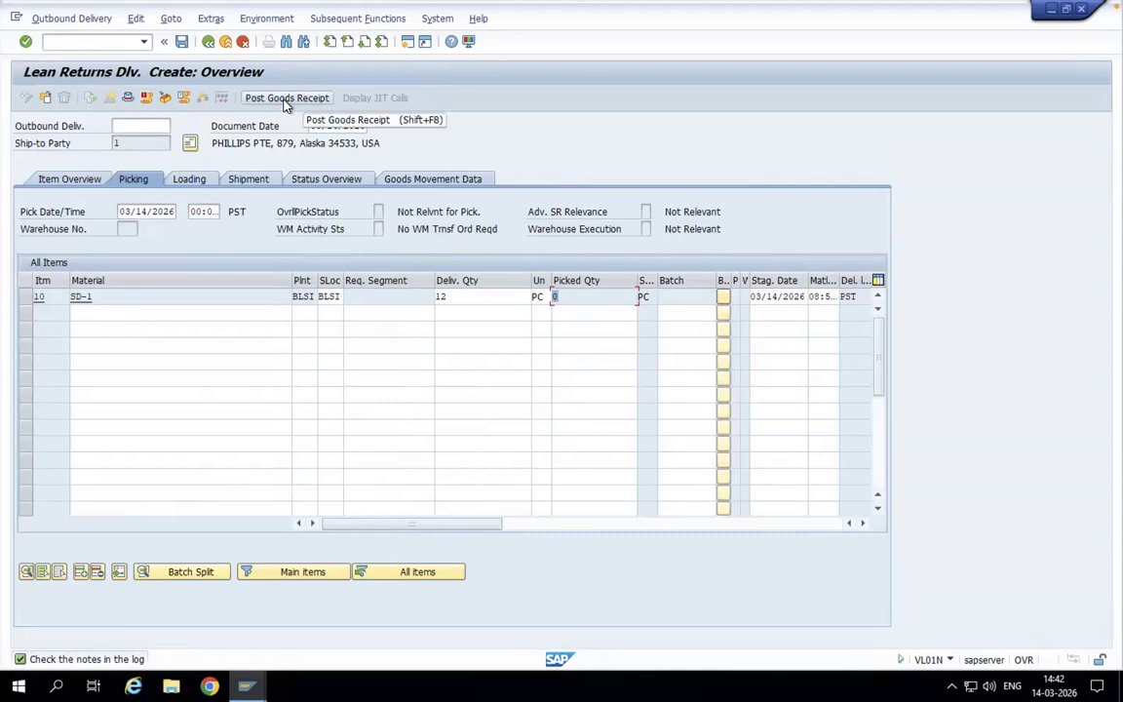
- Open a new SAP session and start the stock overview transaction MMBE
left_click(409, 45)
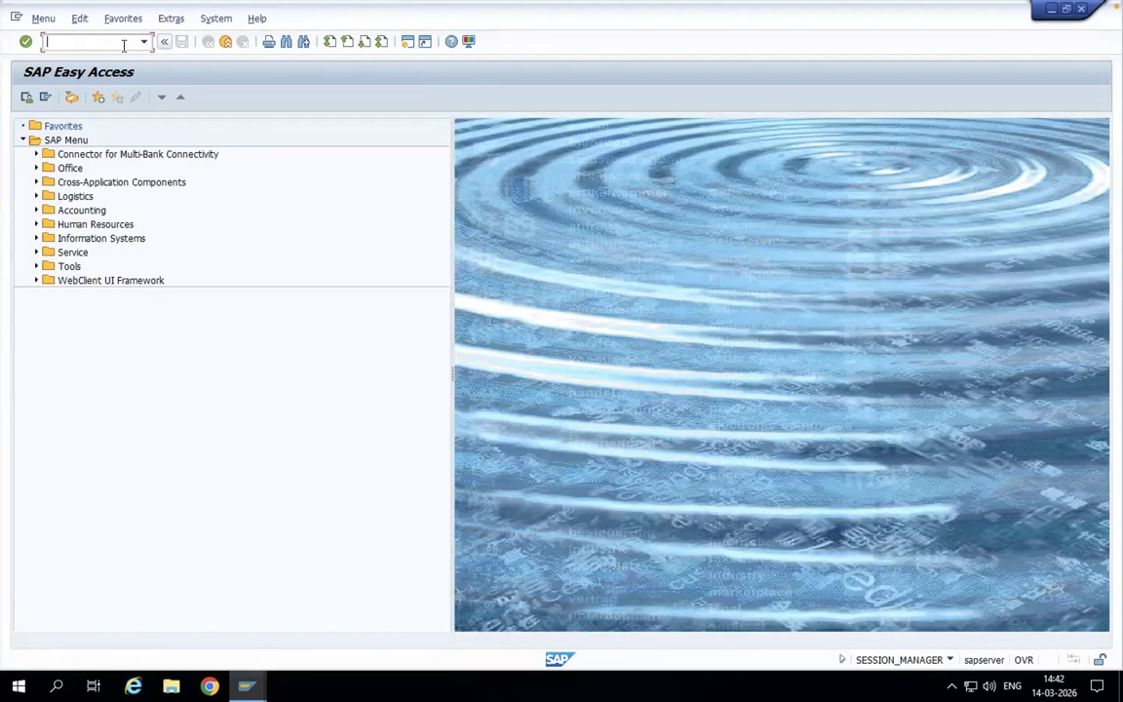
type("mmbe")
key("Return")
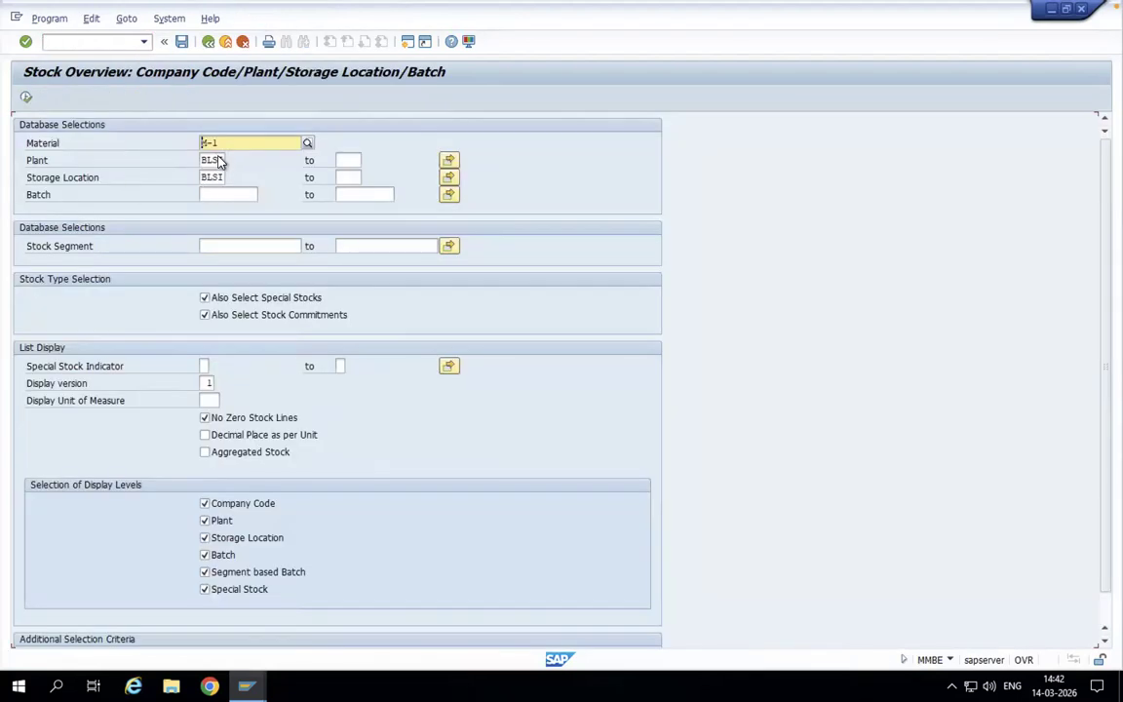
- Run the stock overview for material SD-1 in plant BLSI and storage location BLSI
left_click_drag(223, 143, 172, 145)
type("sd-")
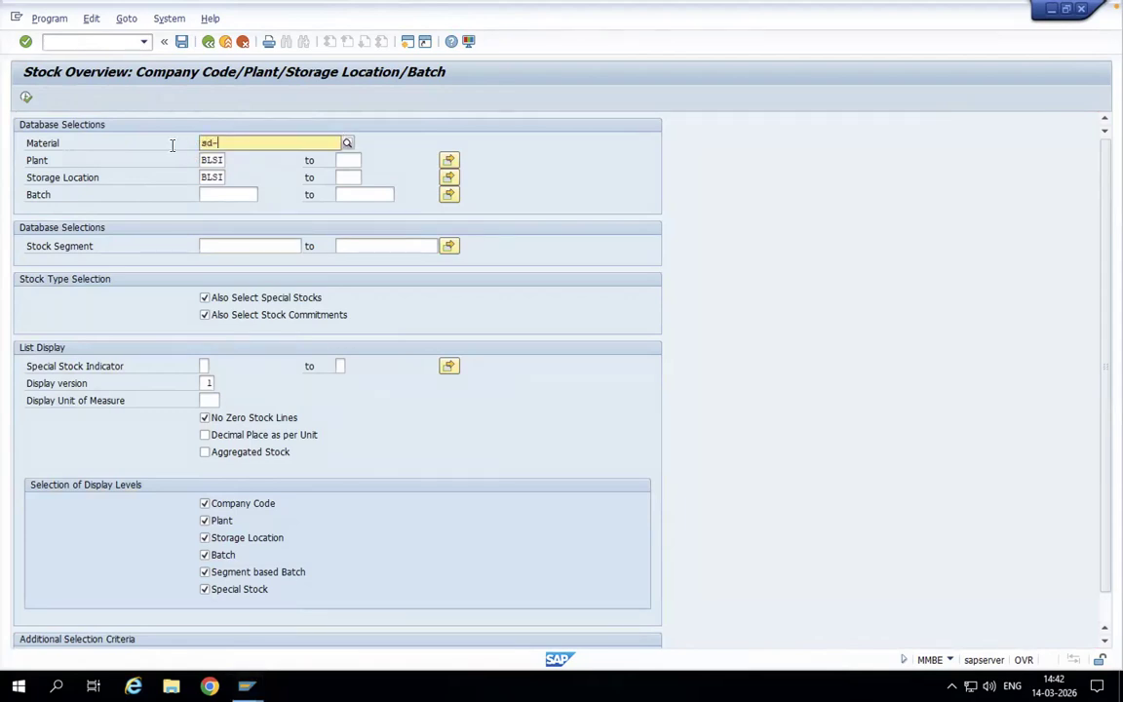
type("1")
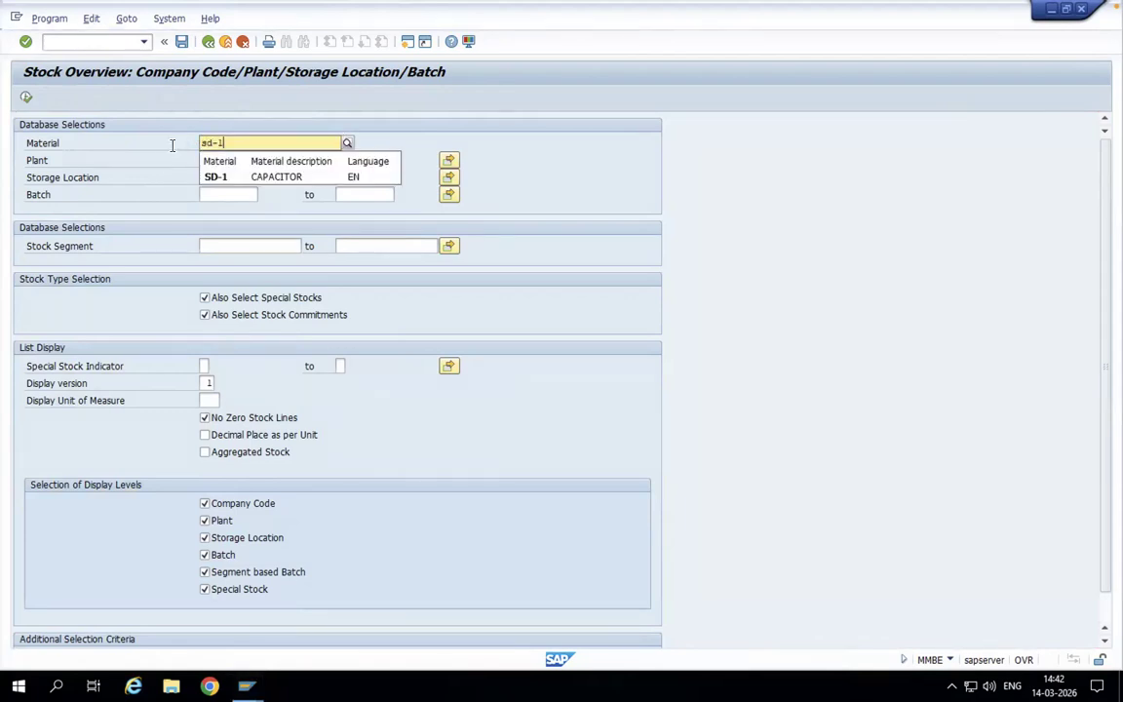
left_click(213, 179)
left_click(26, 99)
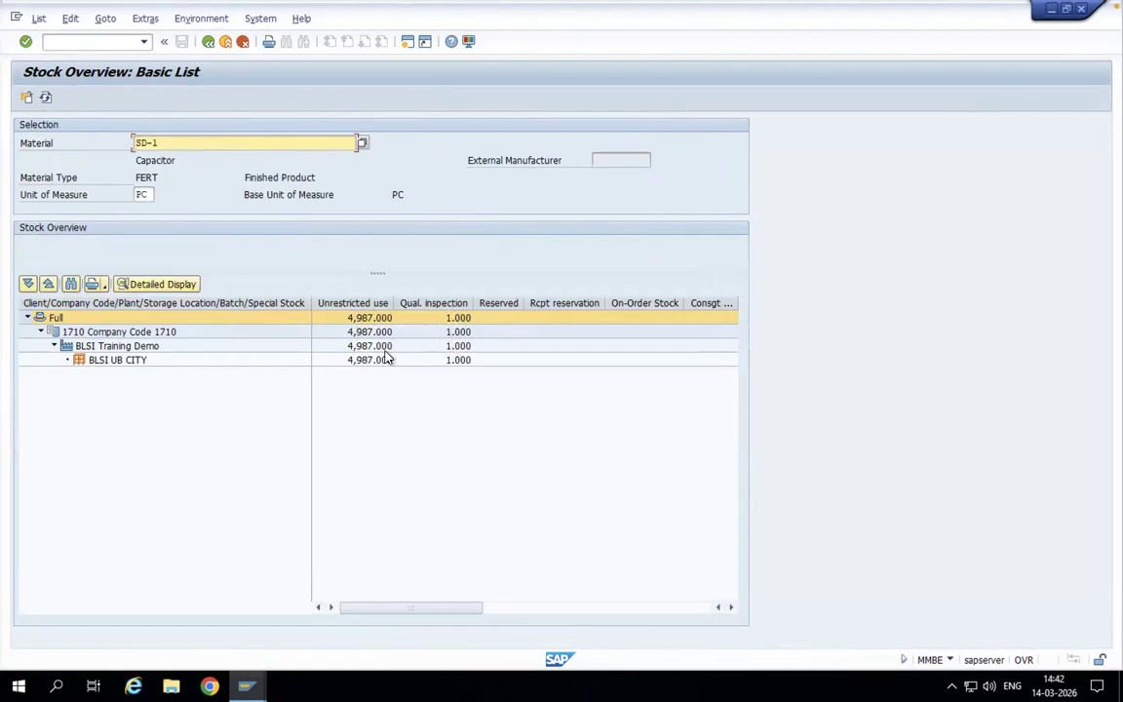
- Display the detailed stock list for SD-1 and look through its stock types
left_click_drag(446, 617, 559, 600)
left_click(156, 284)
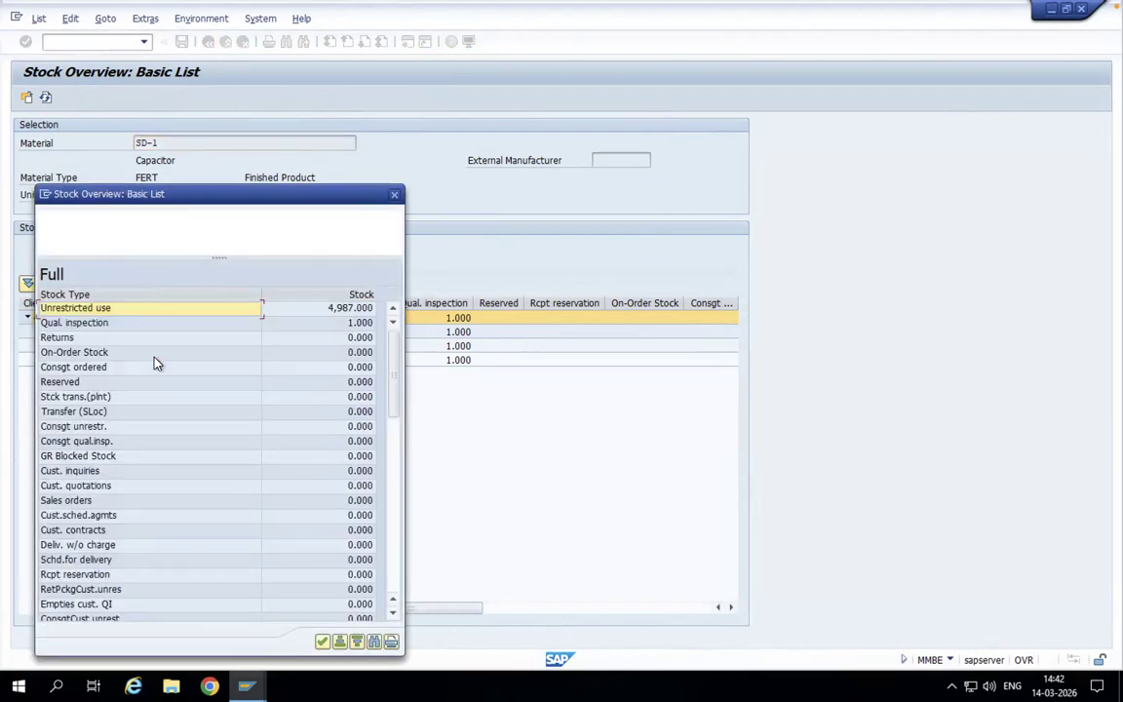
scroll(285, 449, "down", 13)
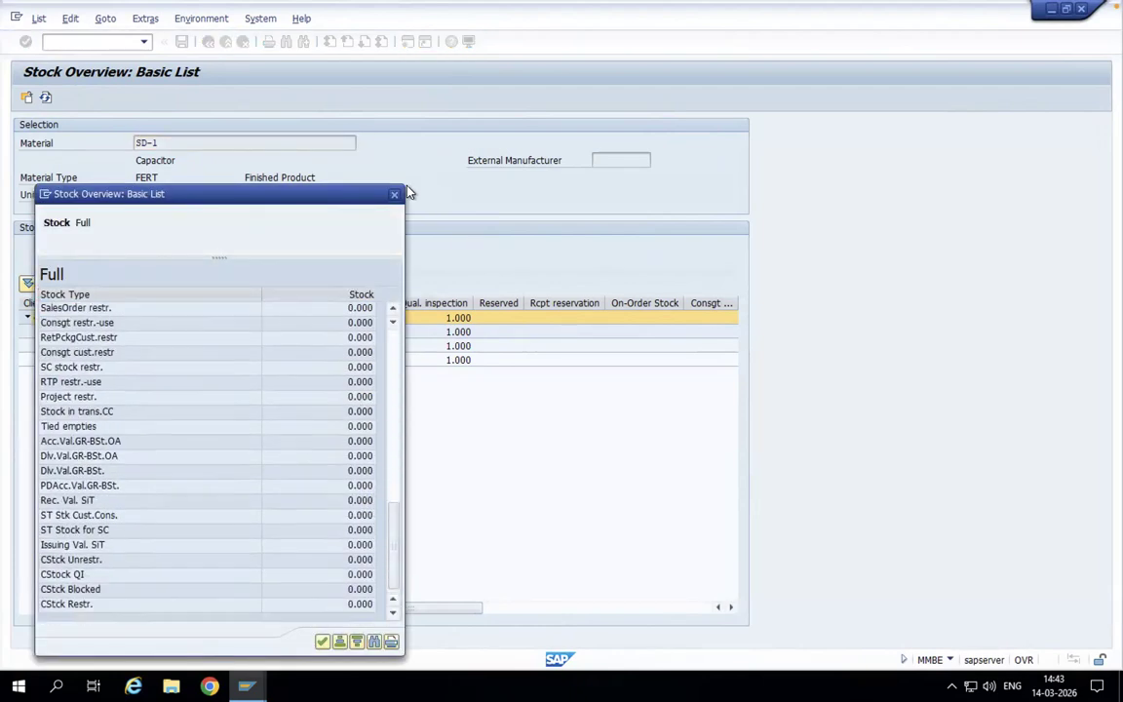
- Close the detailed stock list, check the plant and storage location rows for SD-1, and leave the stock overview
left_click(394, 196)
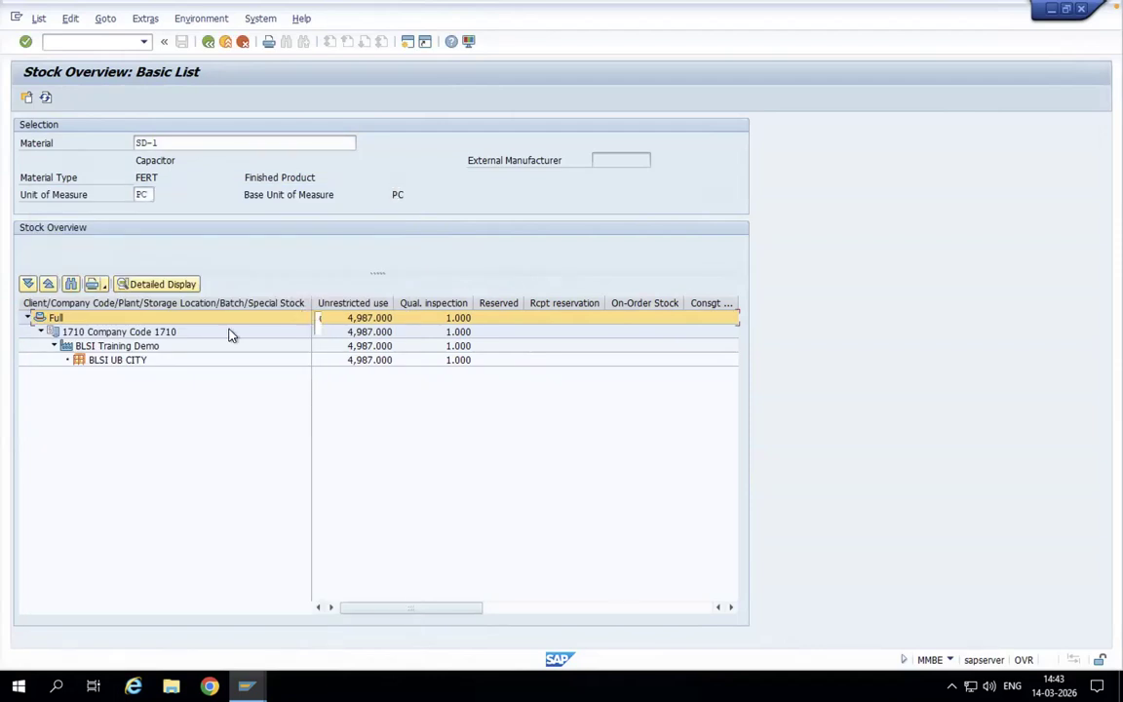
left_click(117, 346)
left_click(111, 360)
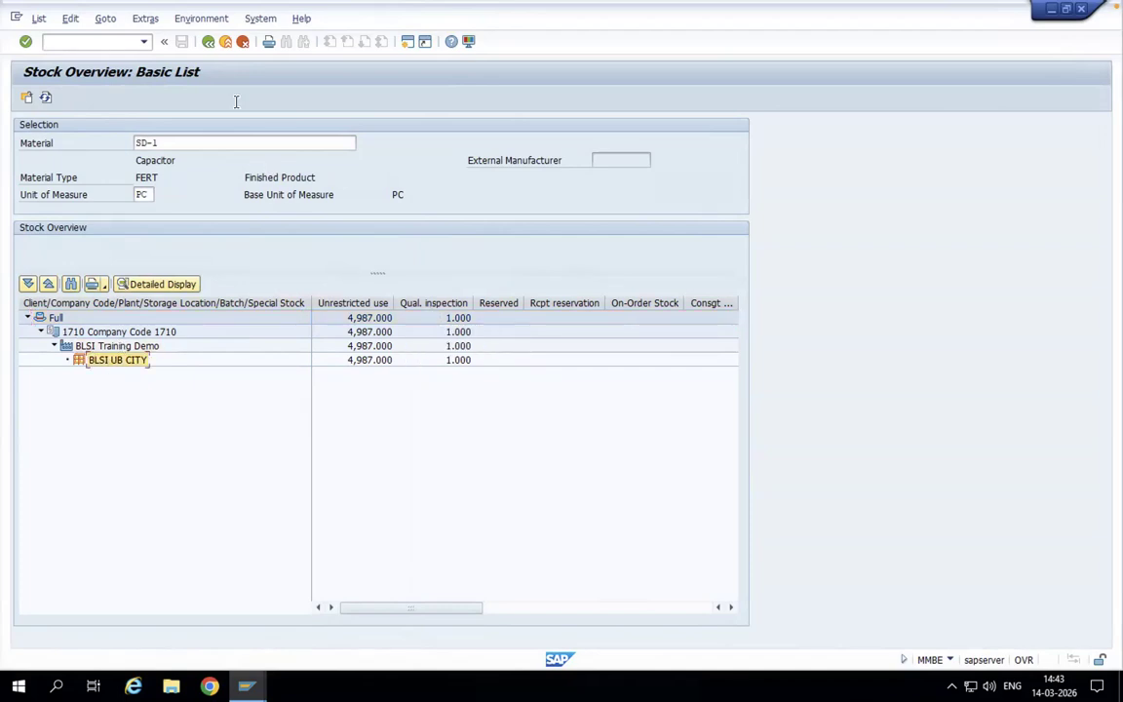
left_click(209, 42)
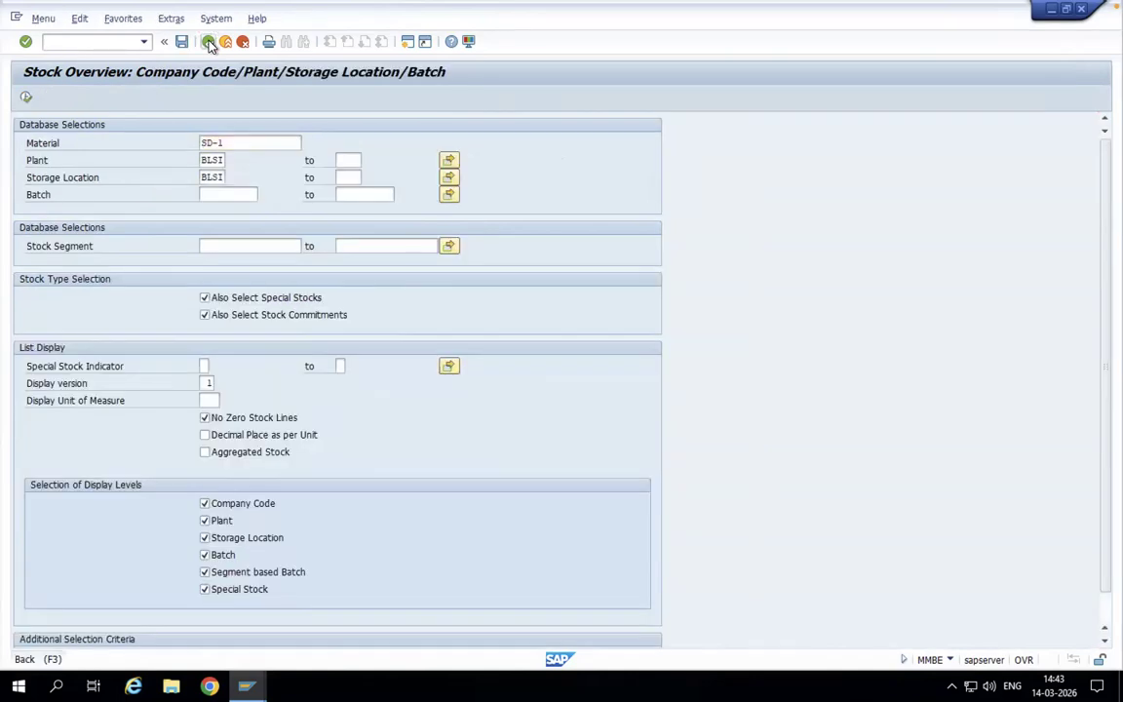
left_click(209, 42)
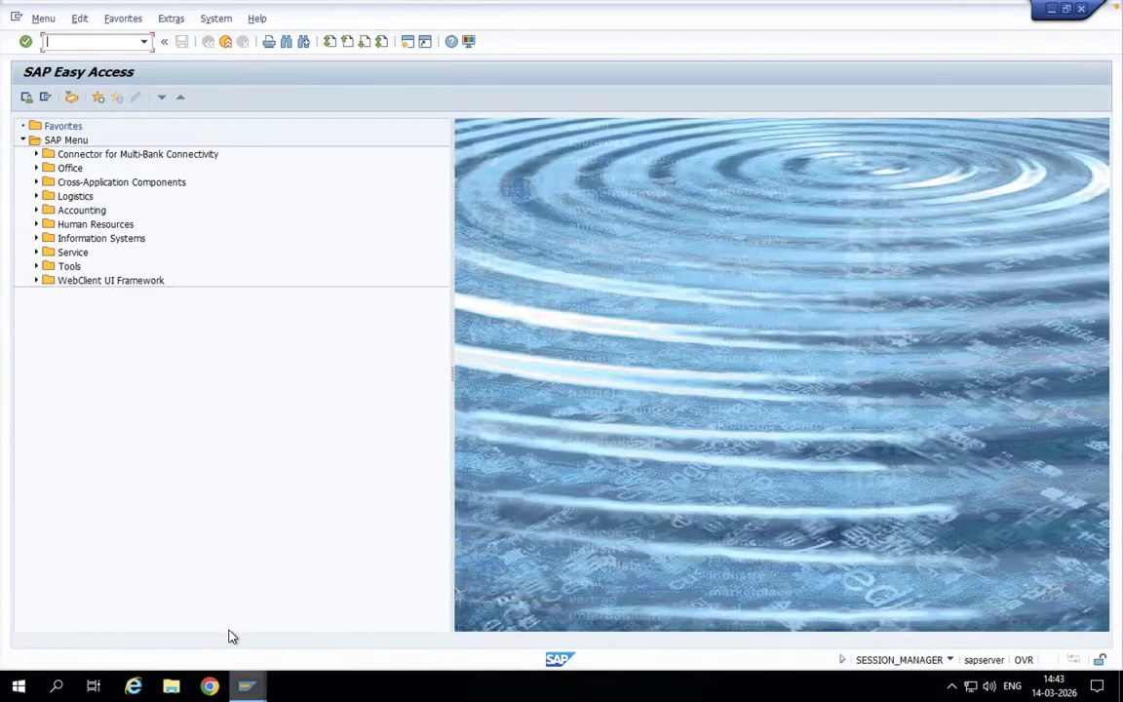
- Return to the session with the returns delivery and post its goods receipt
left_click(247, 686)
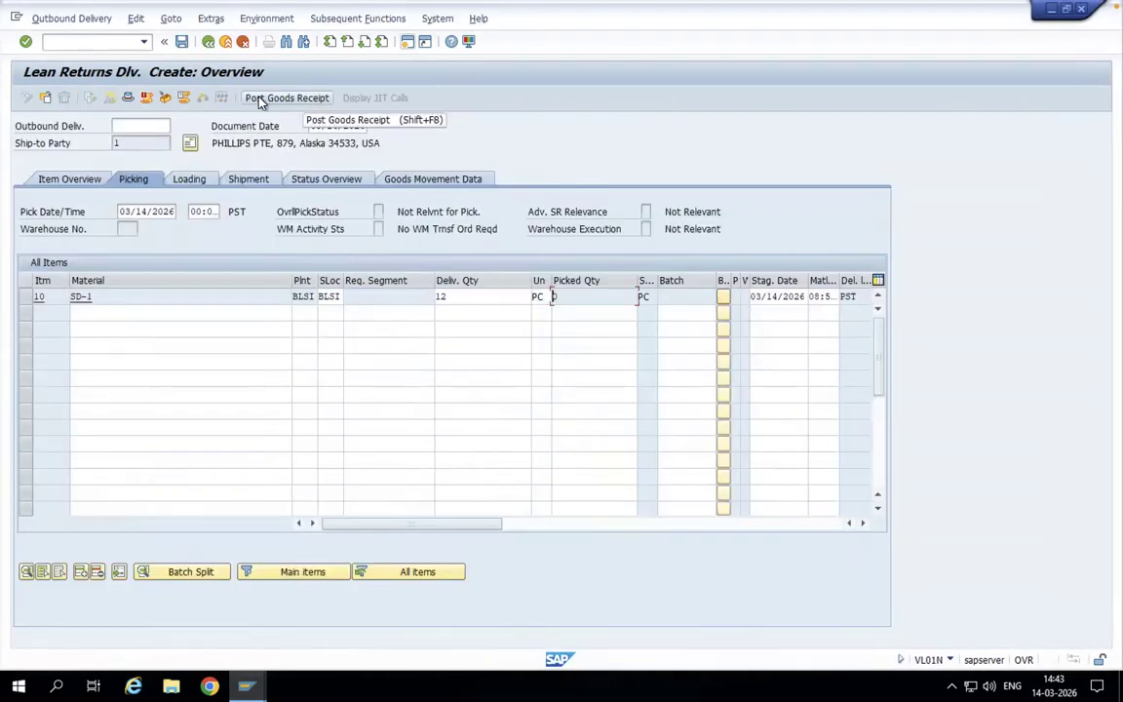
left_click(262, 98)
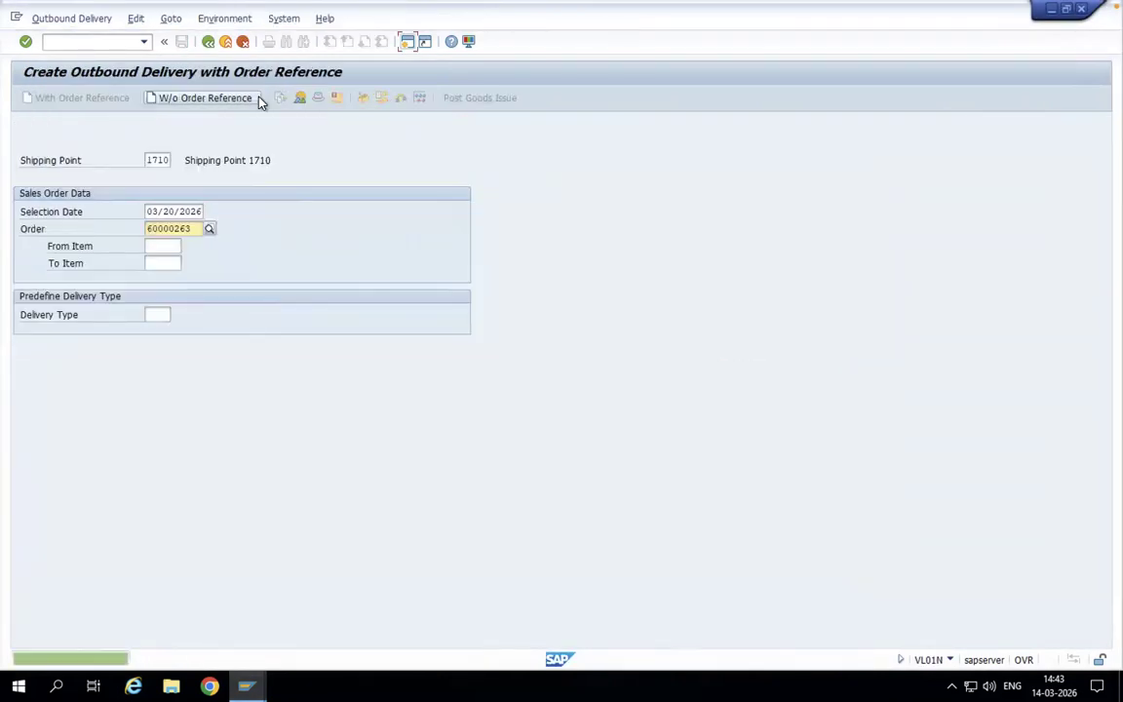
- Start MMBE in the current session and run the stock overview for SD-1 in plant and storage location BLSI
left_click(113, 43)
type("/nmmbe")
key("Return")
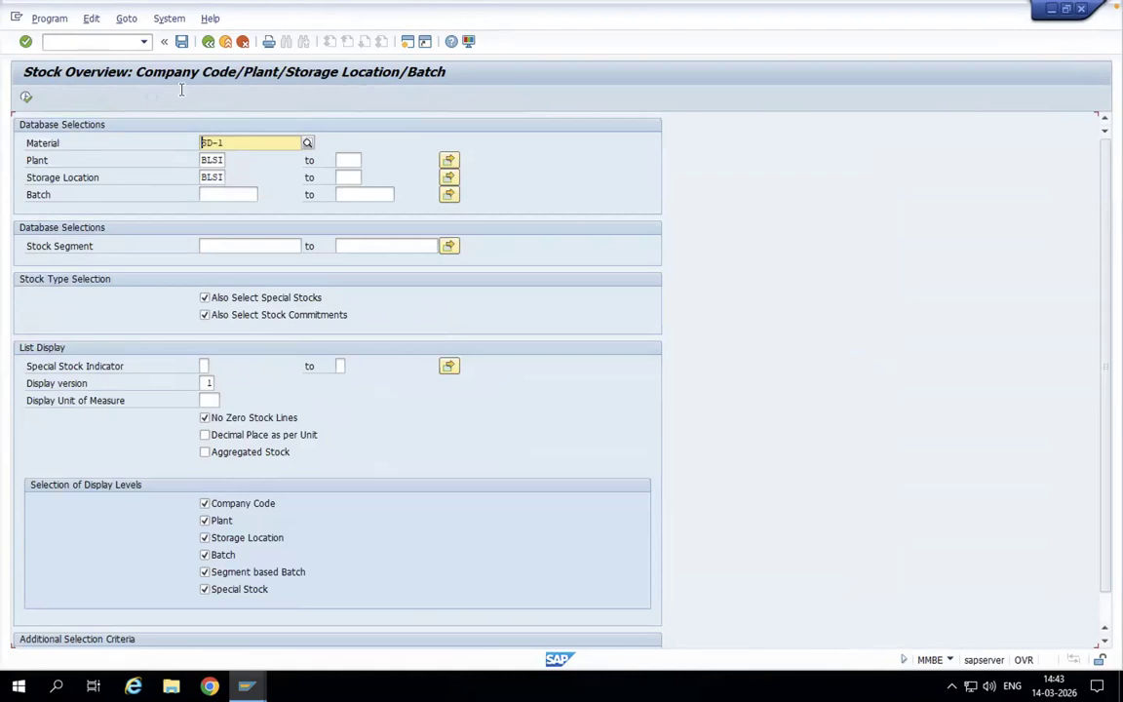
left_click(25, 96)
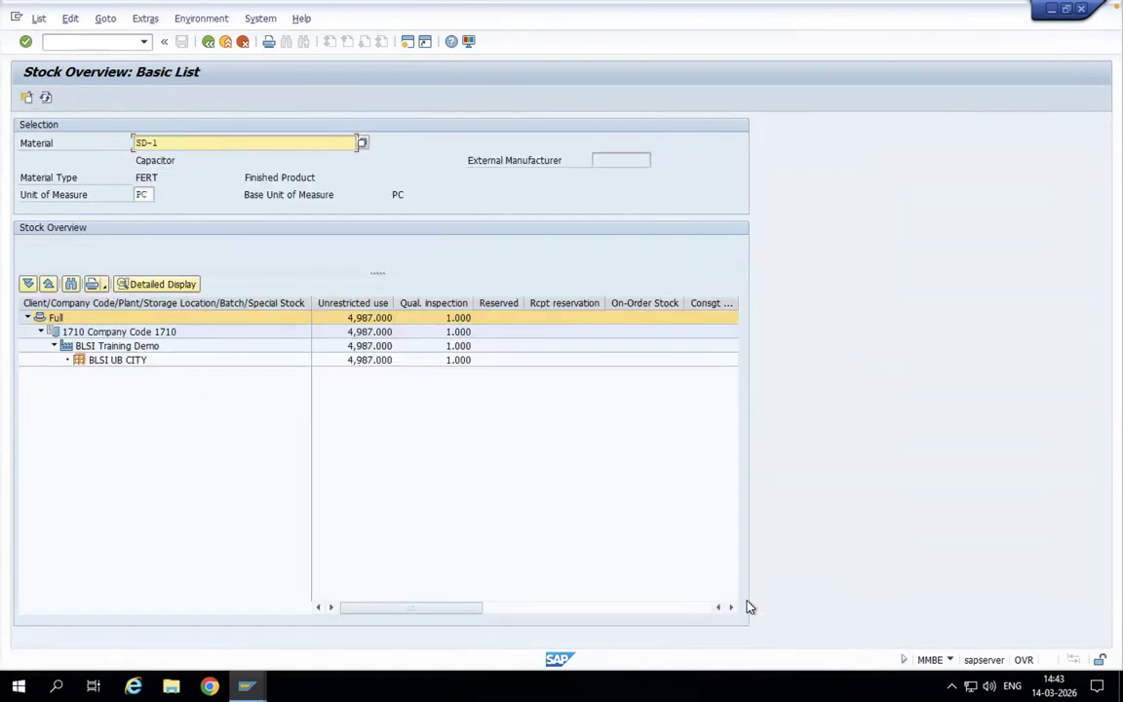
- Examine the stock type columns of SD-1, comparing the unrestricted-use and quality inspection stock with the returns stock
left_click(731, 608)
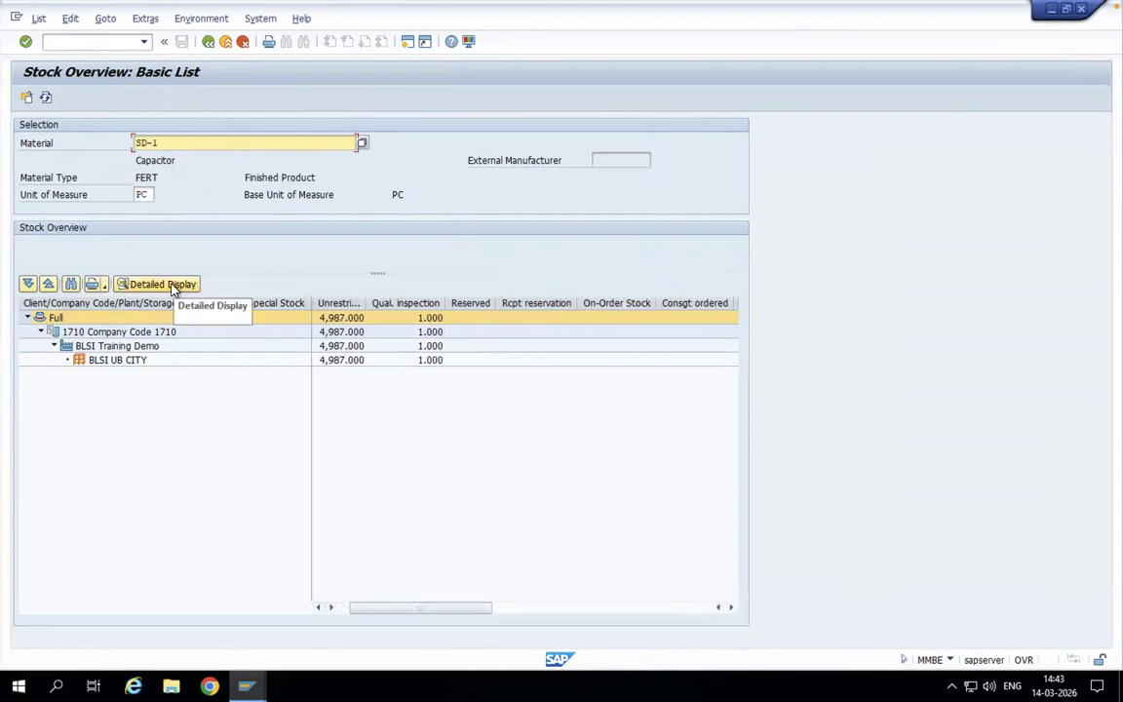
left_click(731, 608)
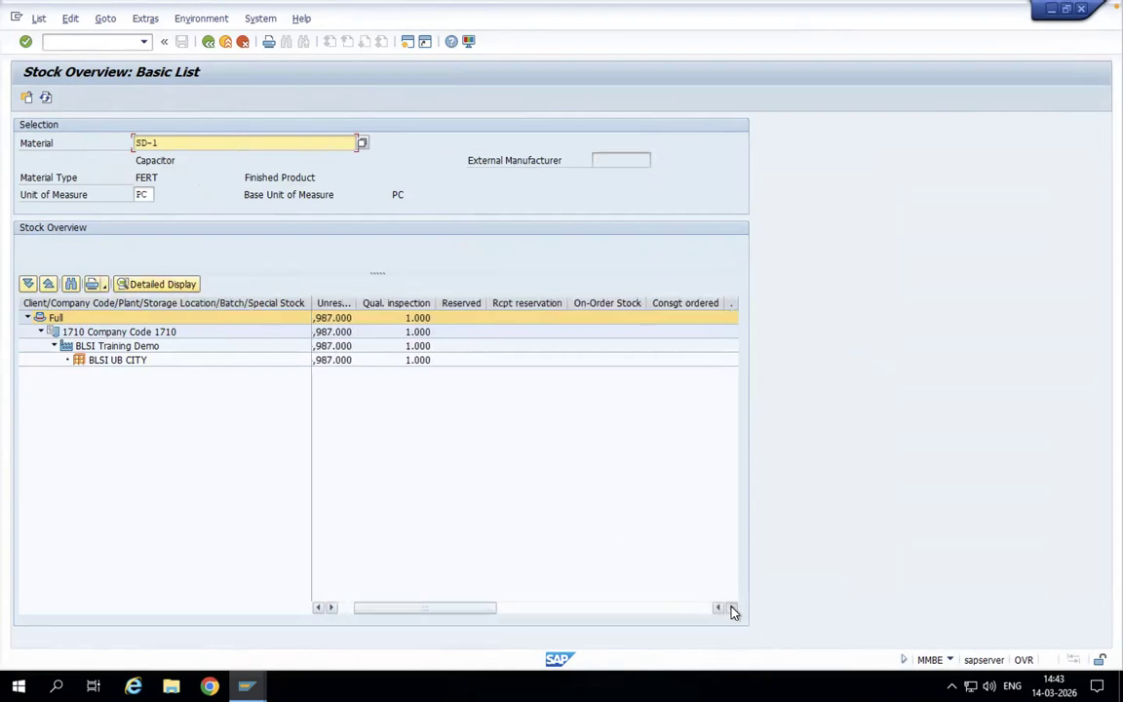
left_click(732, 609)
left_click(732, 609)
left_click(732, 609)
left_click(732, 608)
left_click(732, 608)
left_click(732, 608)
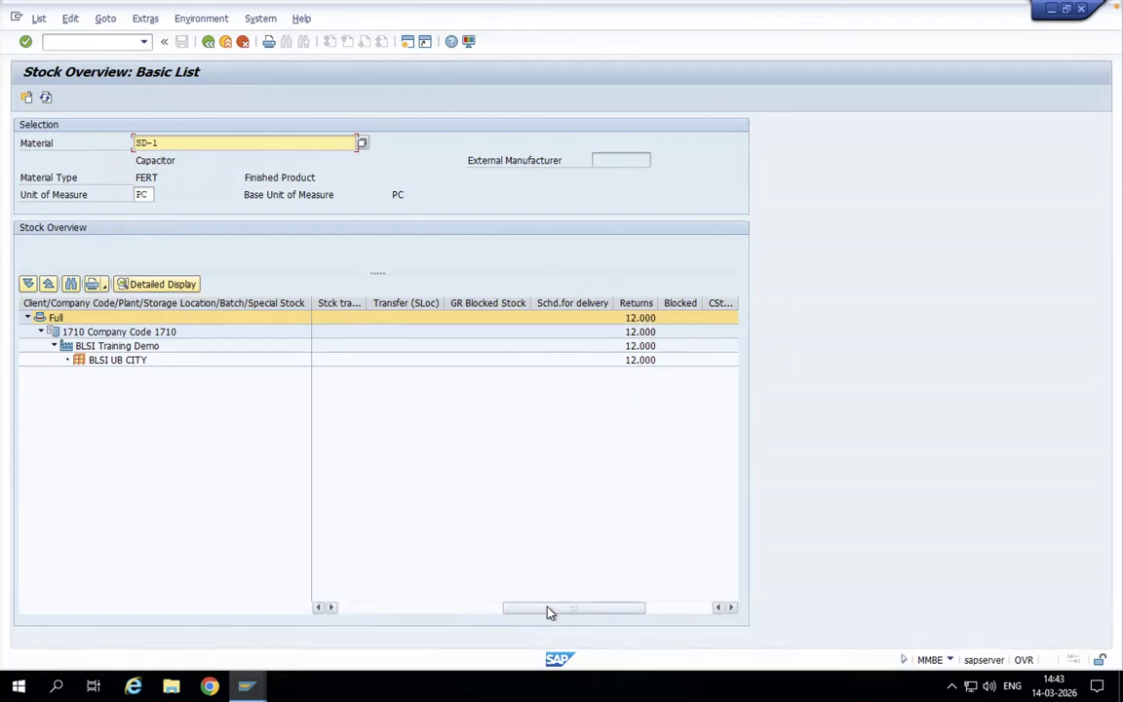
left_click_drag(547, 608, 393, 609)
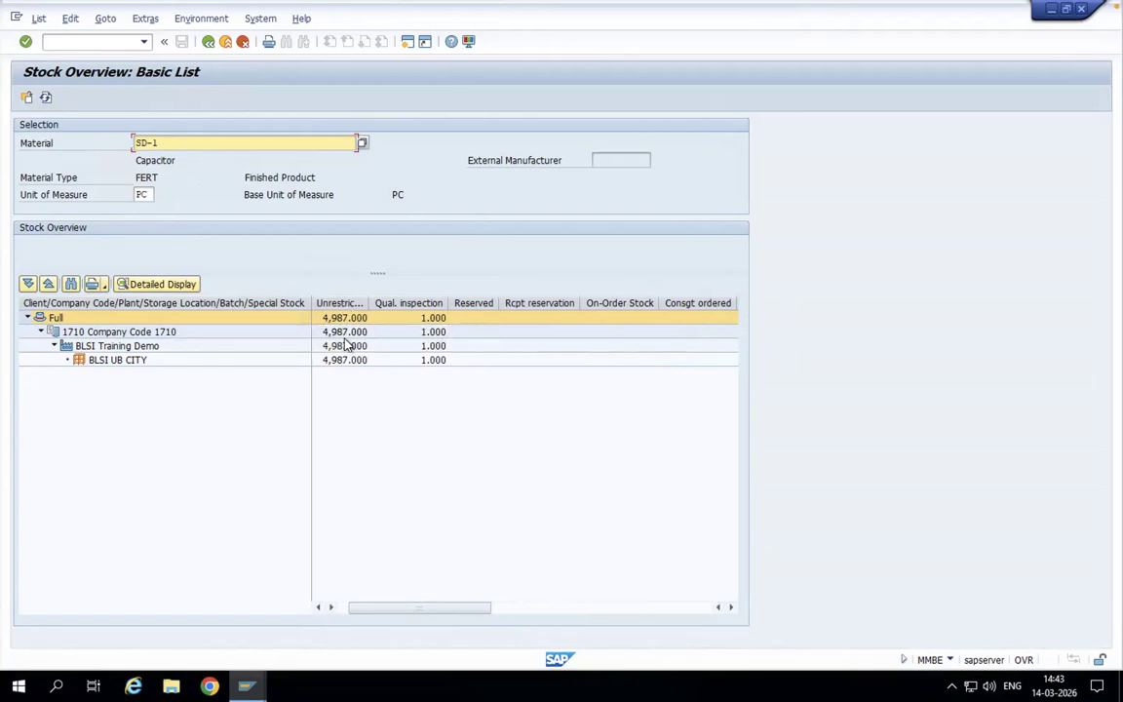
left_click_drag(447, 610, 627, 607)
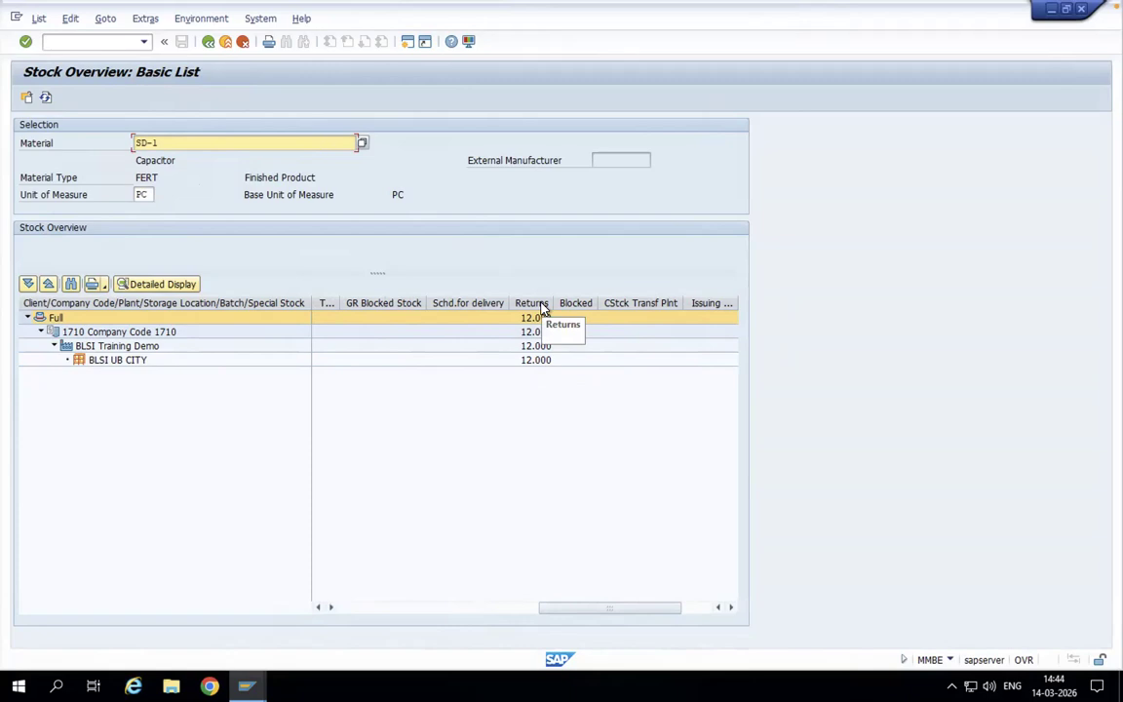
left_click_drag(566, 606, 372, 604)
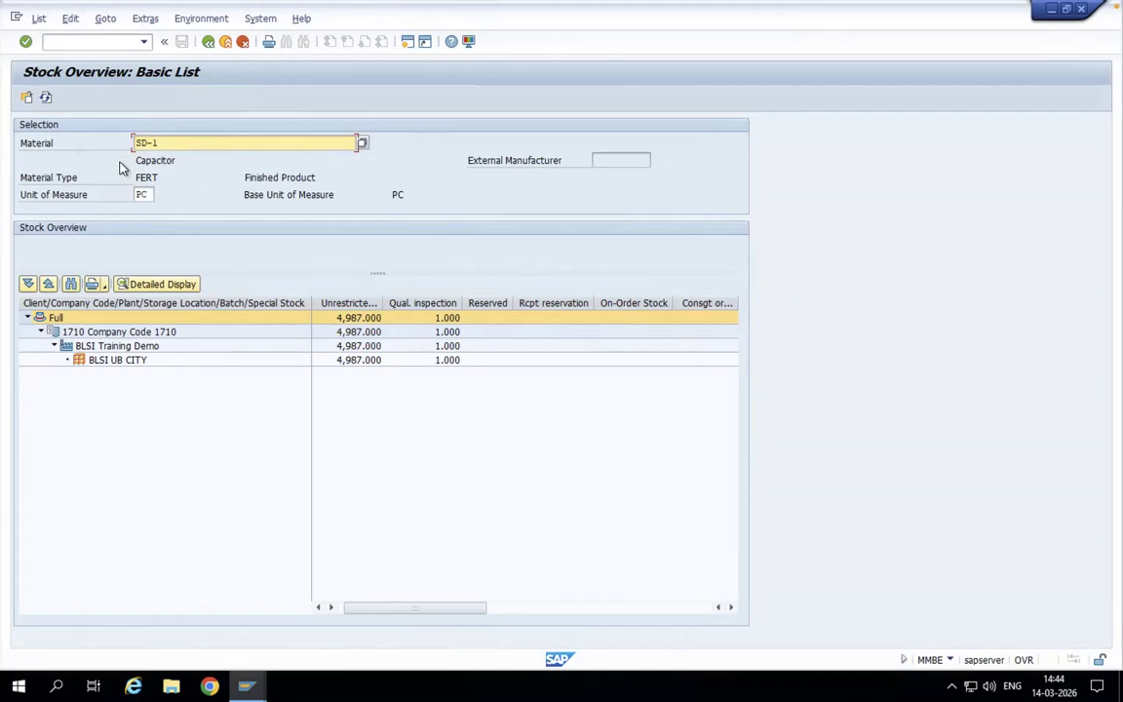
- Start the goods movement transaction MIGO and choose A08 Transfer Posting as the action
left_click(90, 41)
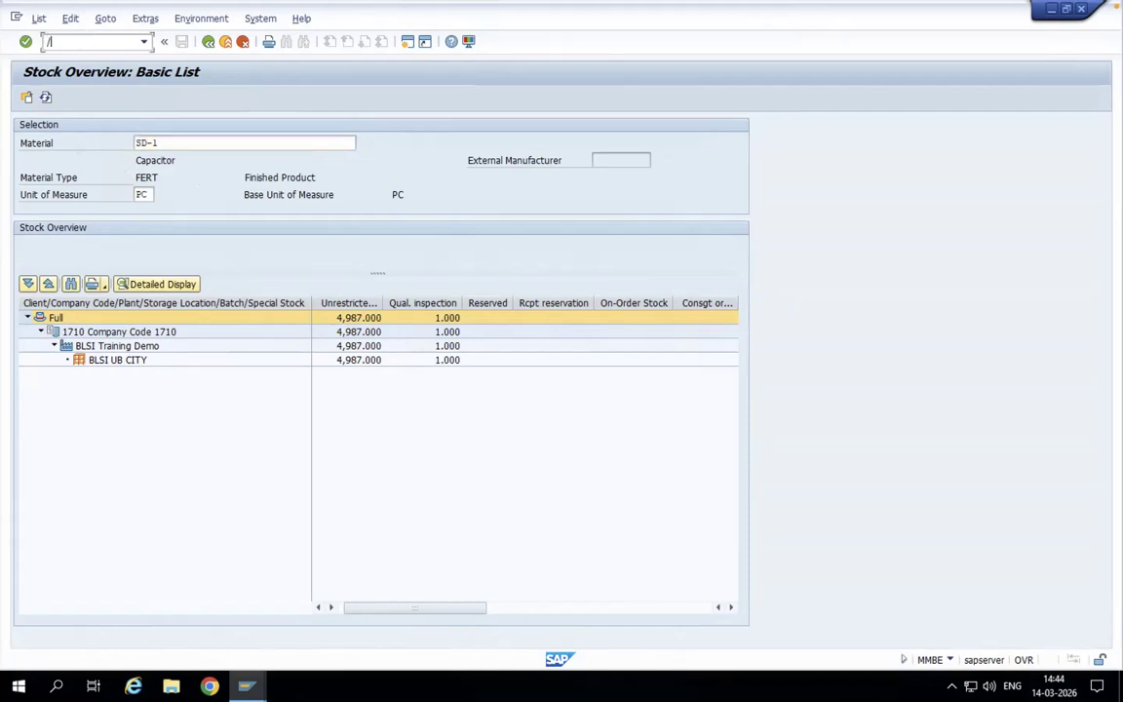
type("/nm")
key("Return")
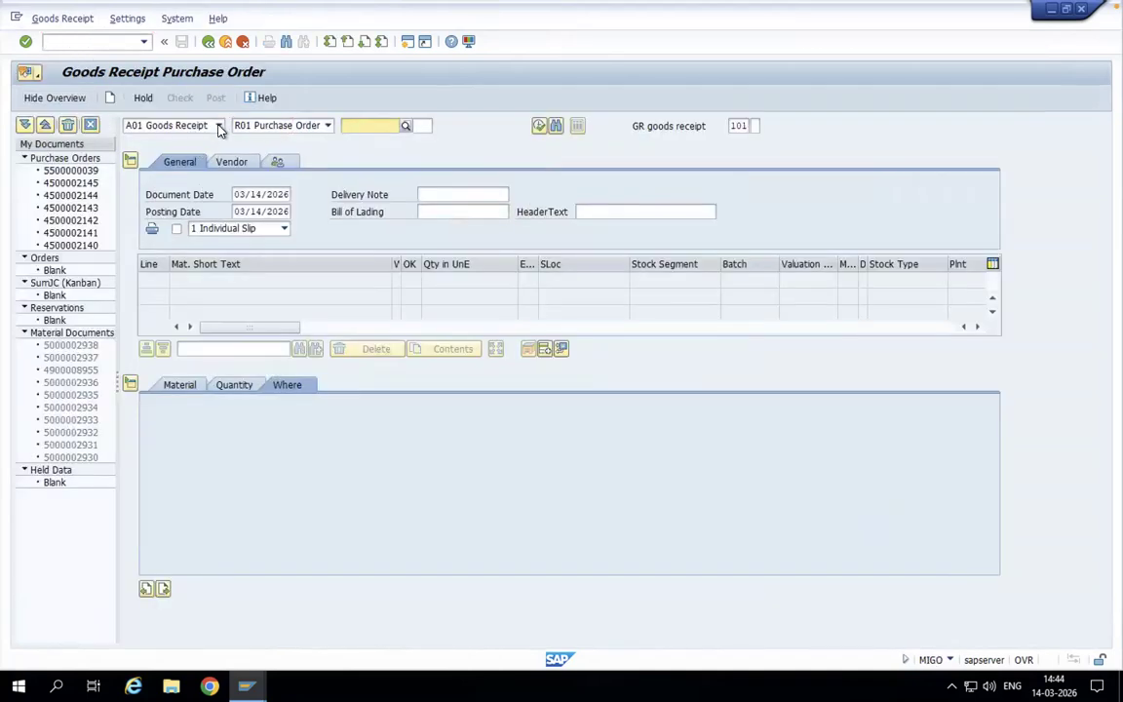
left_click(219, 126)
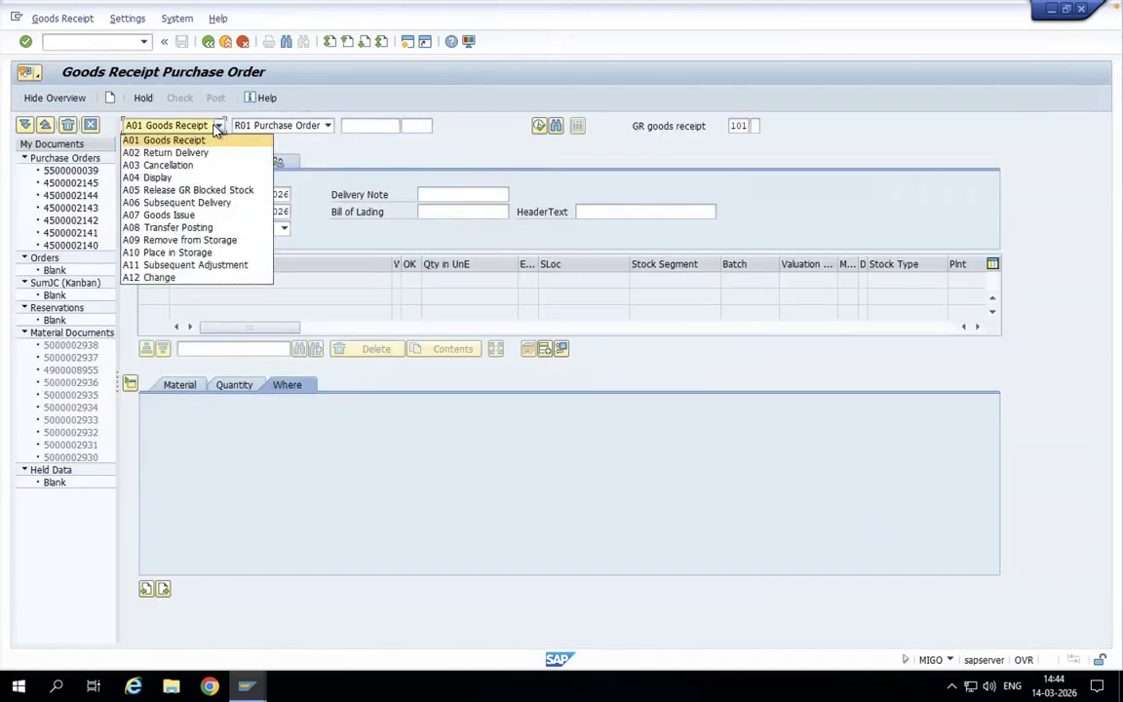
left_click(164, 228)
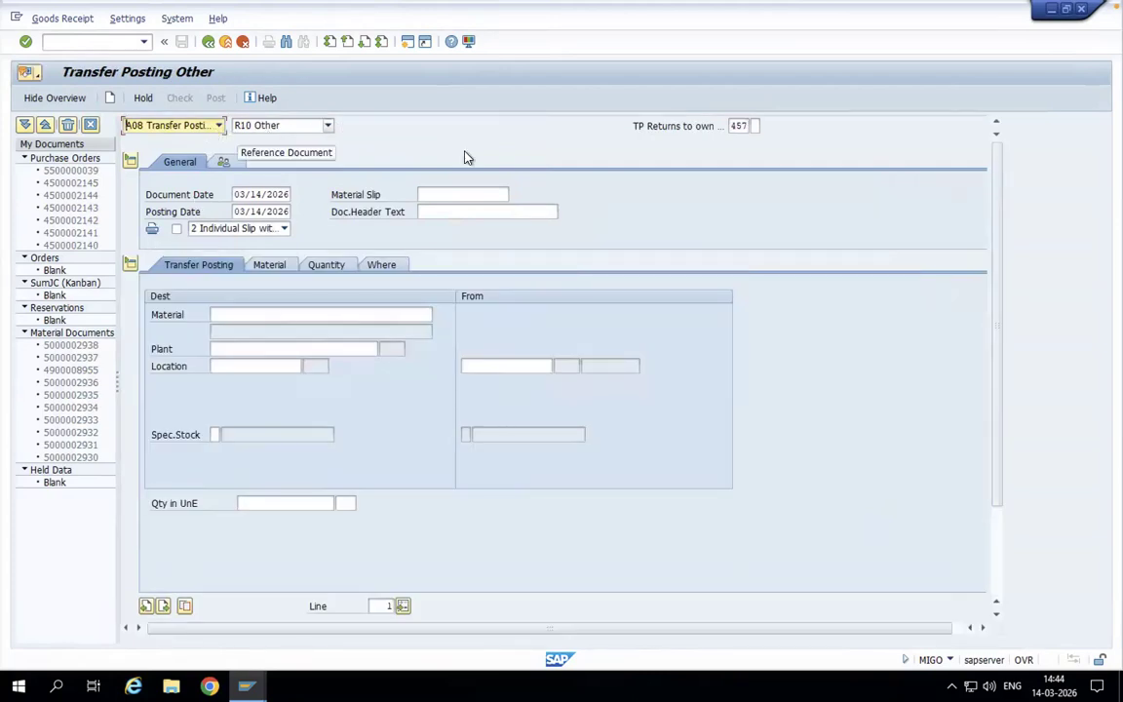
- Look up the movement types for transferring returns stock in the Word notes, and return to the SAP transfer posting
left_click(742, 126)
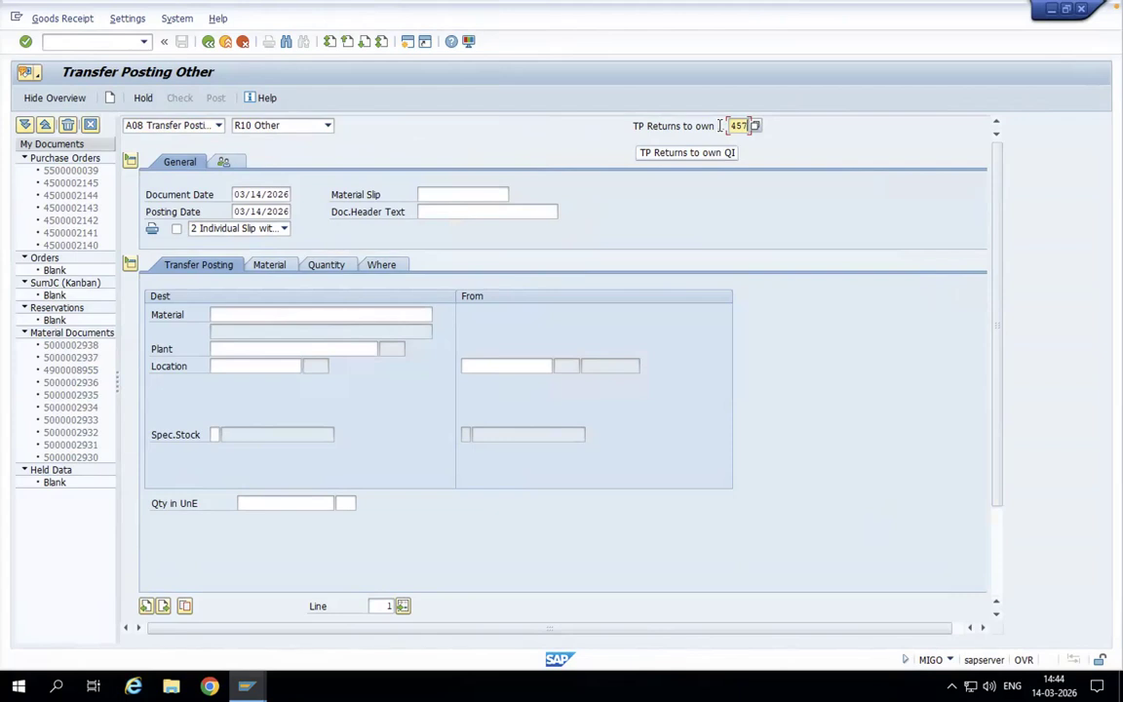
key("ctrl+Left")
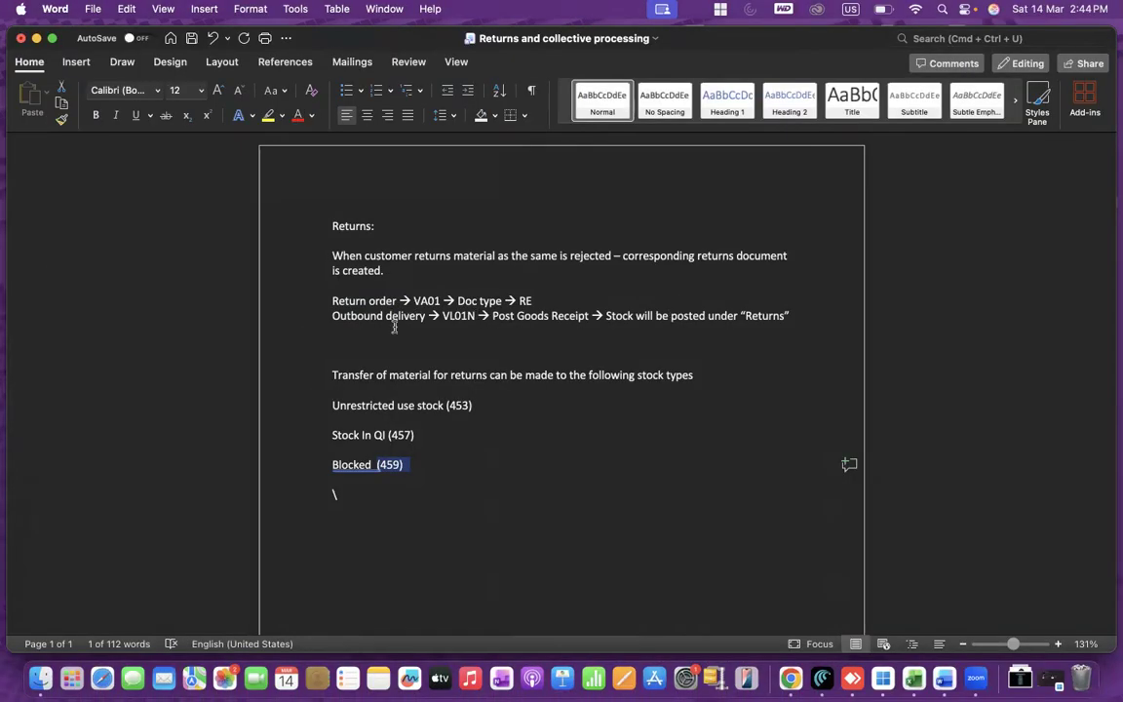
left_click_drag(448, 405, 494, 402)
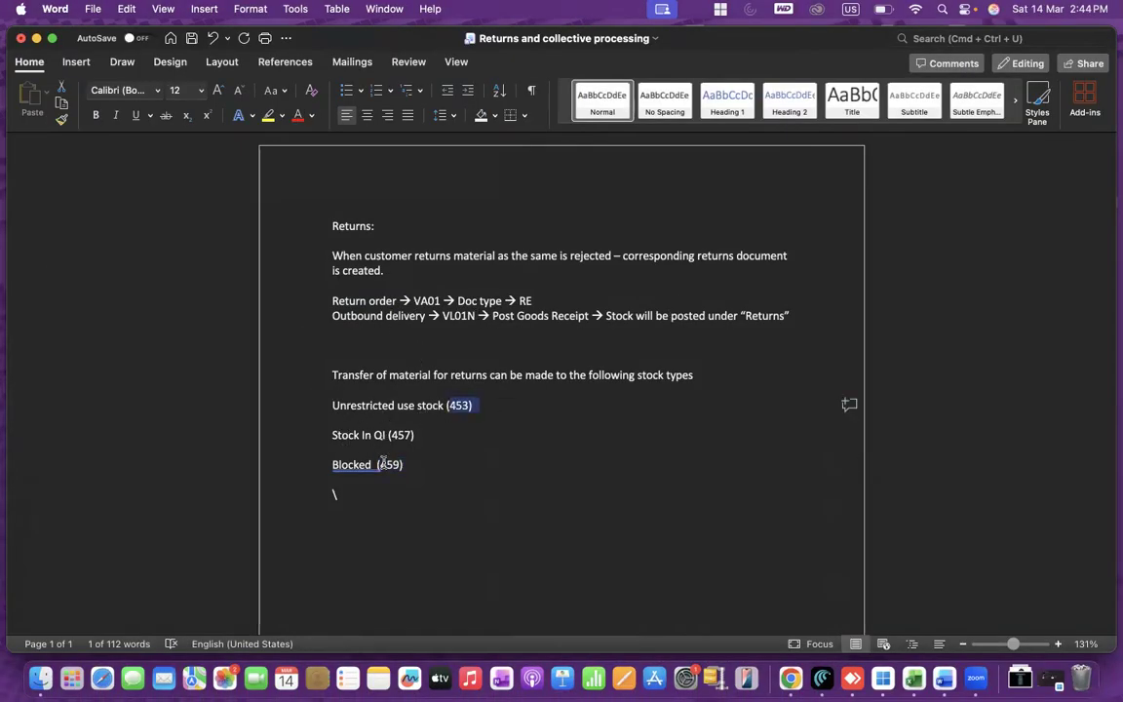
left_click(882, 672)
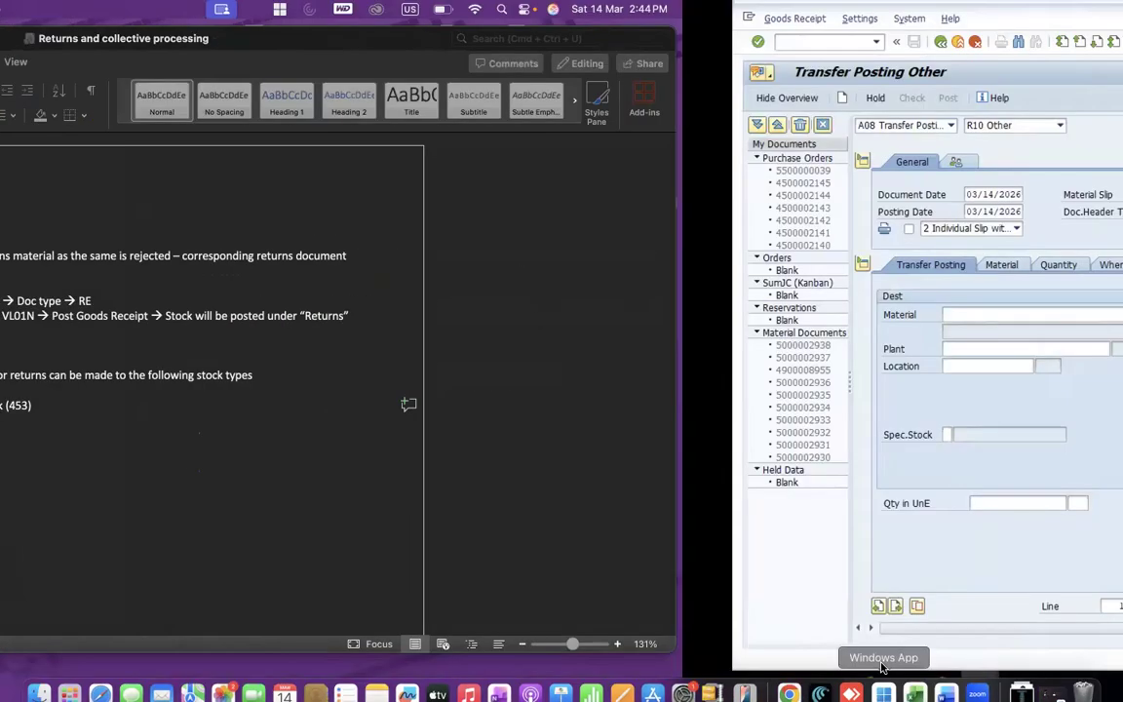
- Try movement type 453 for the transfer posting and accept the change of default values
left_click(741, 128)
type("453")
key("Return")
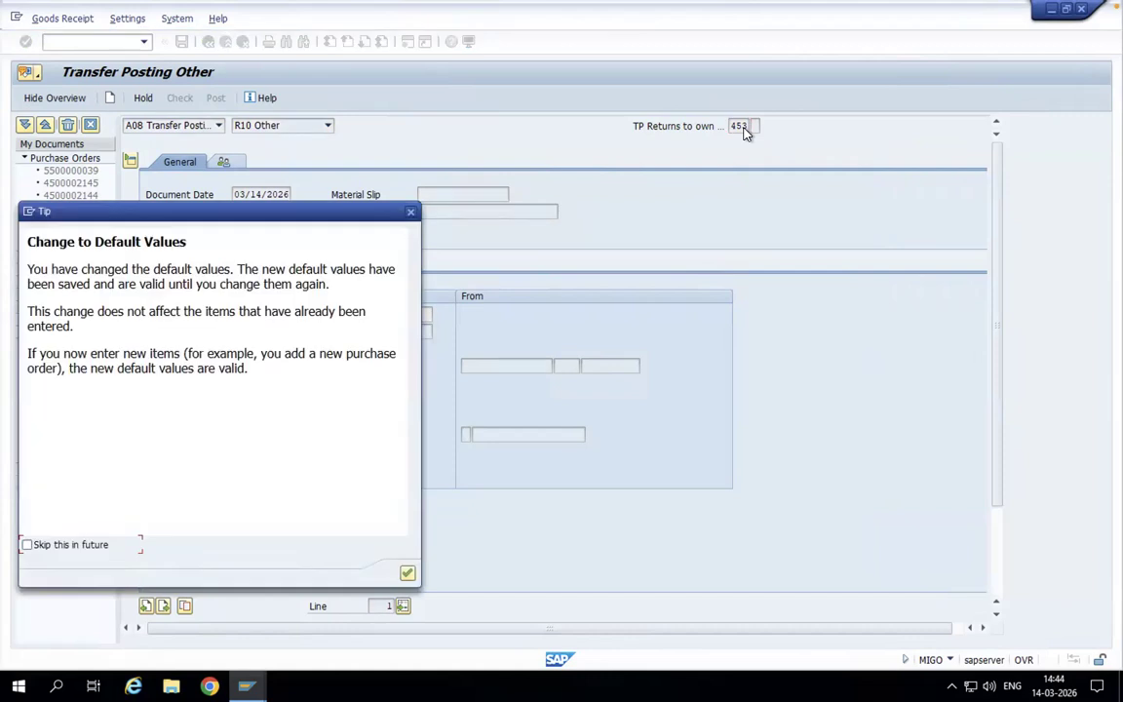
key("Return")
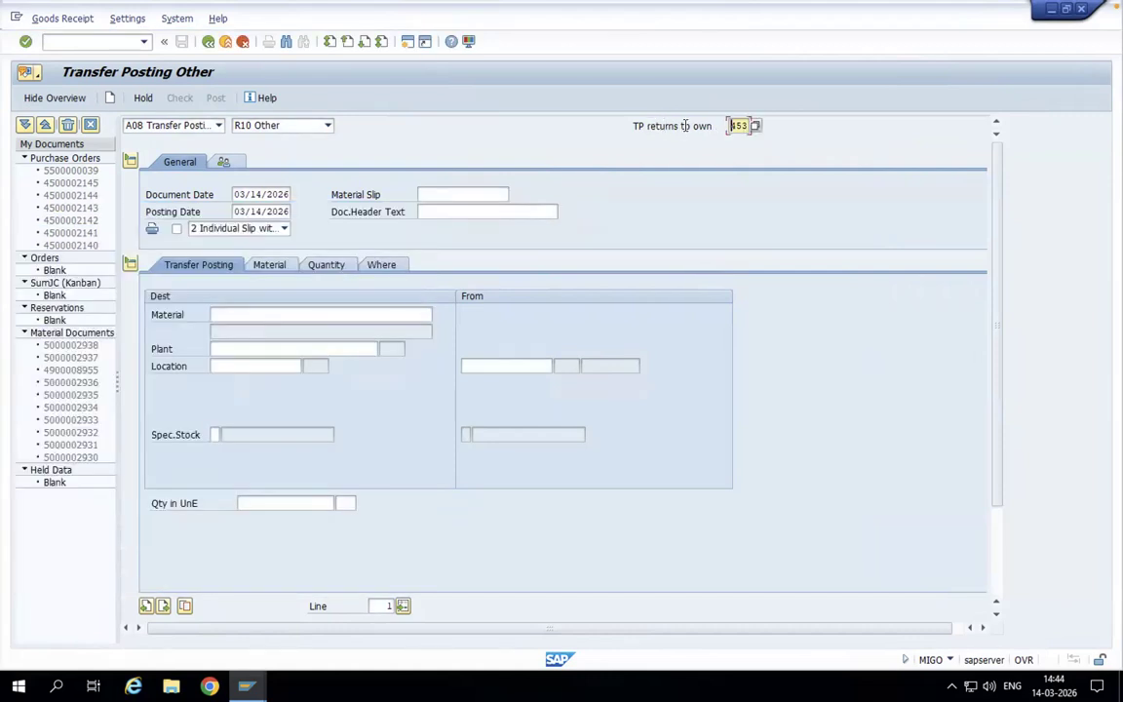
- Try movement type 459 for the transfer posting and accept the change of default values
left_click(745, 125)
key("BackSpace")
type("9")
key("Return")
key("Return")
- Set the transfer posting's movement type to 457 and accept the change of default values
left_click(747, 126)
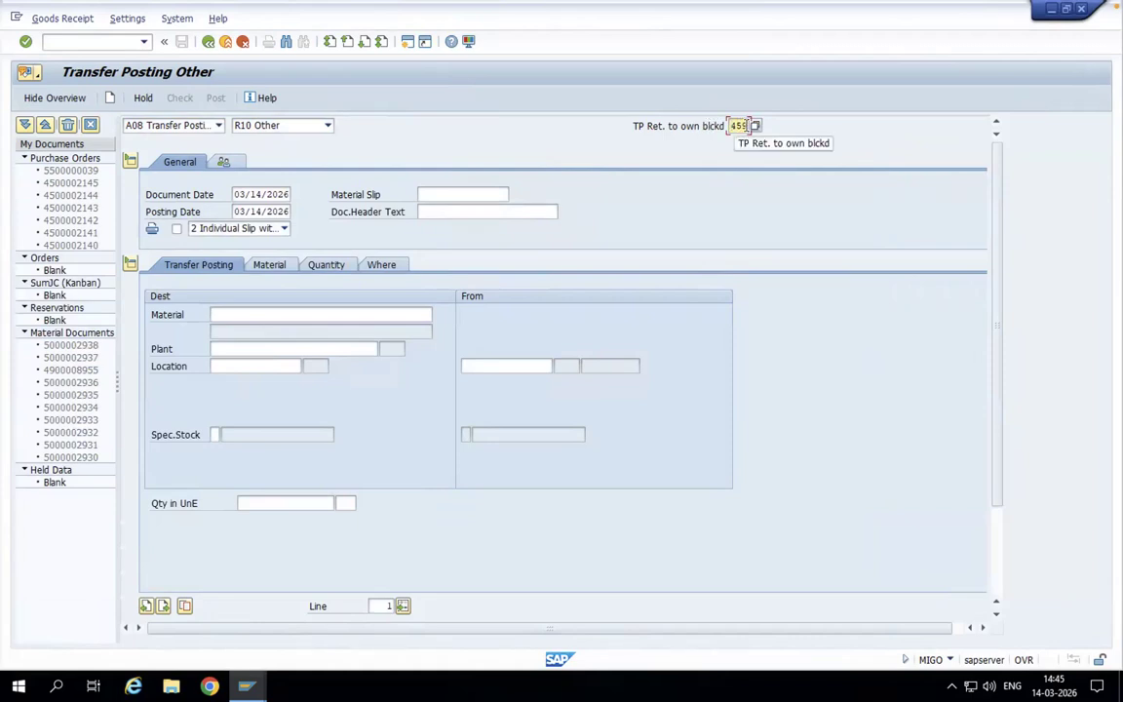
key("BackSpace")
type("7")
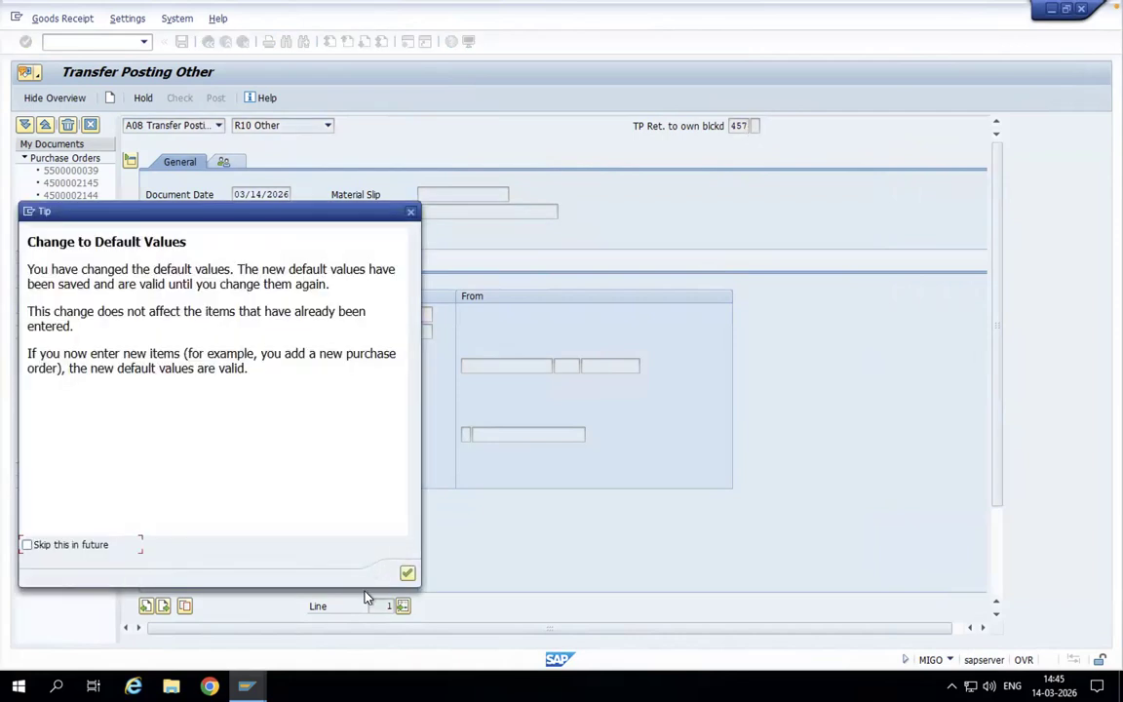
left_click(407, 574)
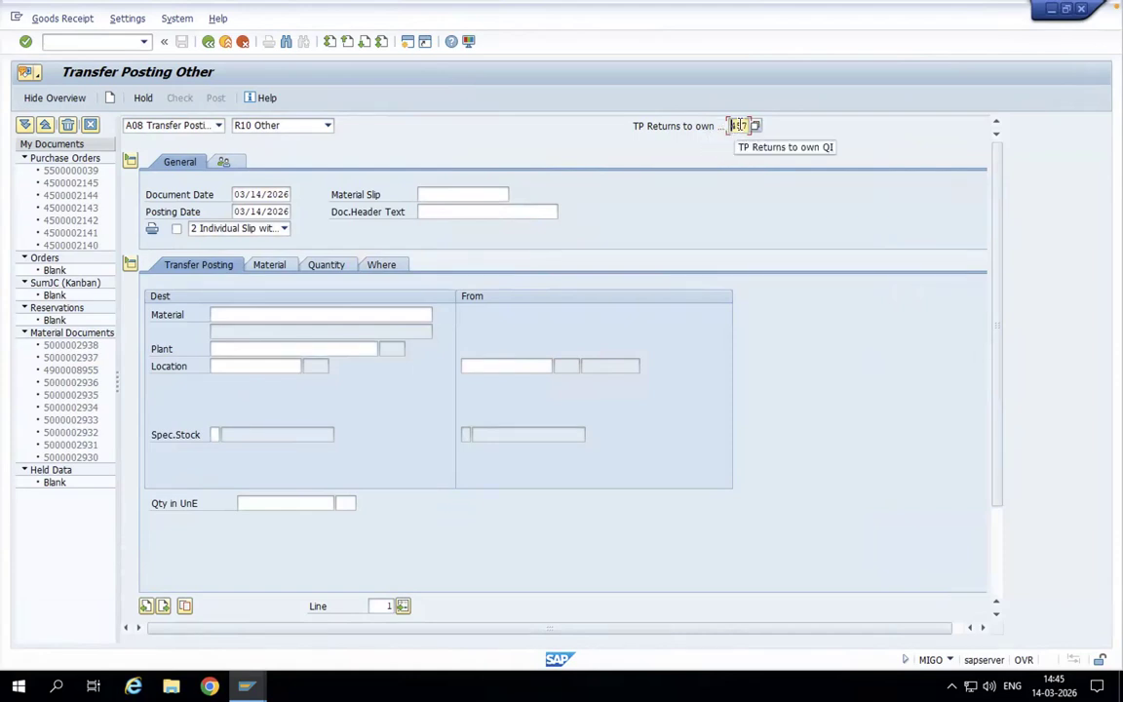
- Enter material SD-1 with plant BLSI and storage location BLSI as the destination of the transfer posting
left_click(407, 311)
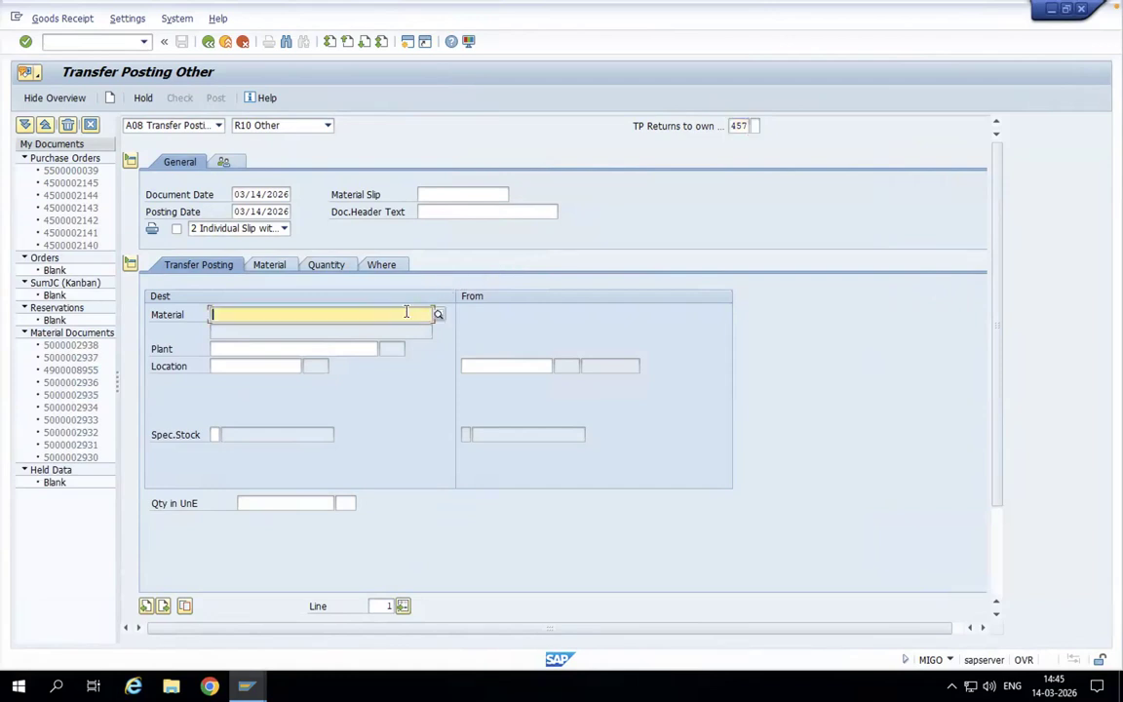
type("sd-1")
key("Return")
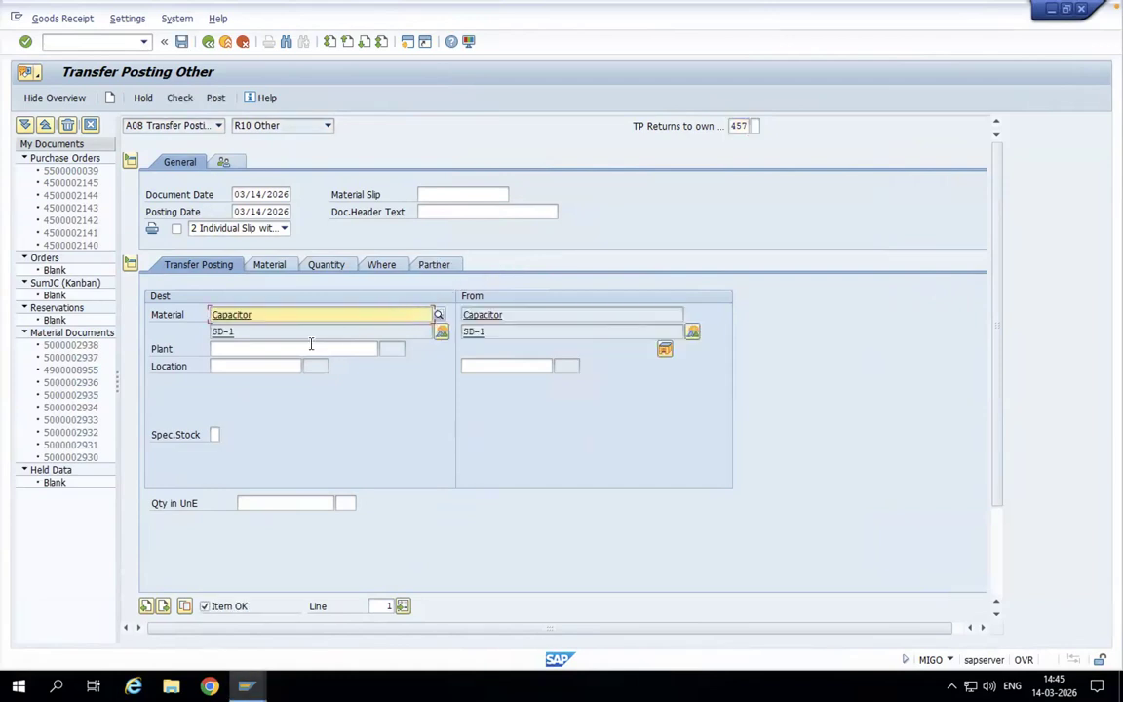
left_click(277, 349)
type("blsi")
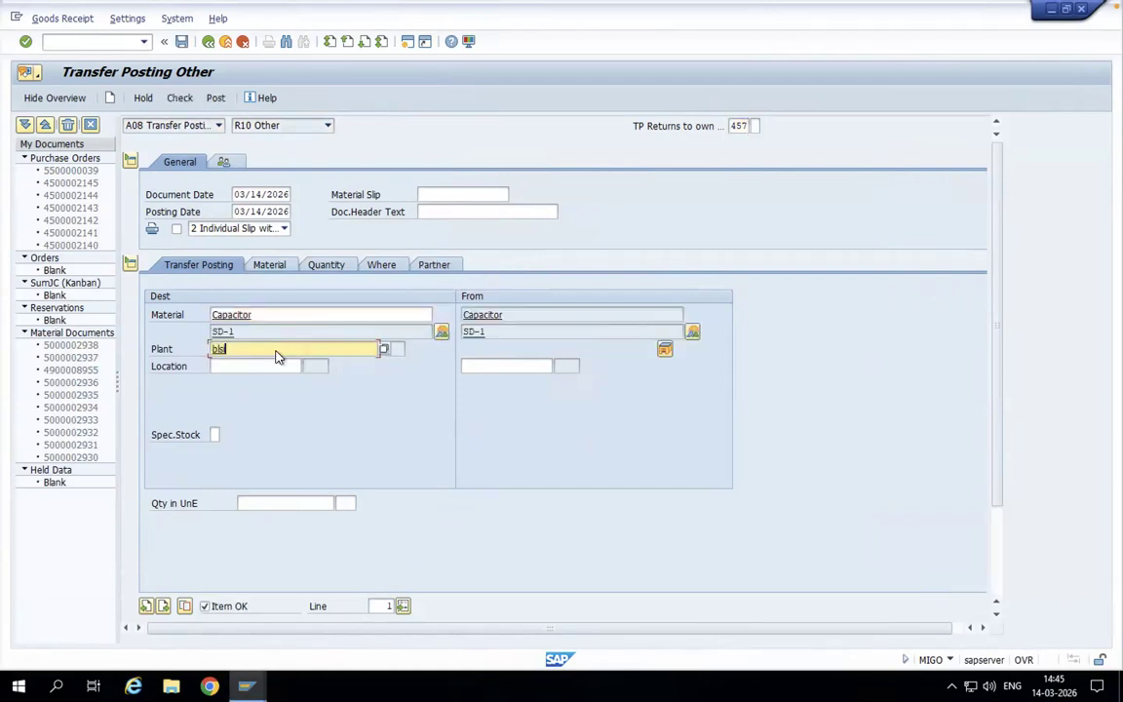
key("Return")
left_click(243, 367)
type("bl")
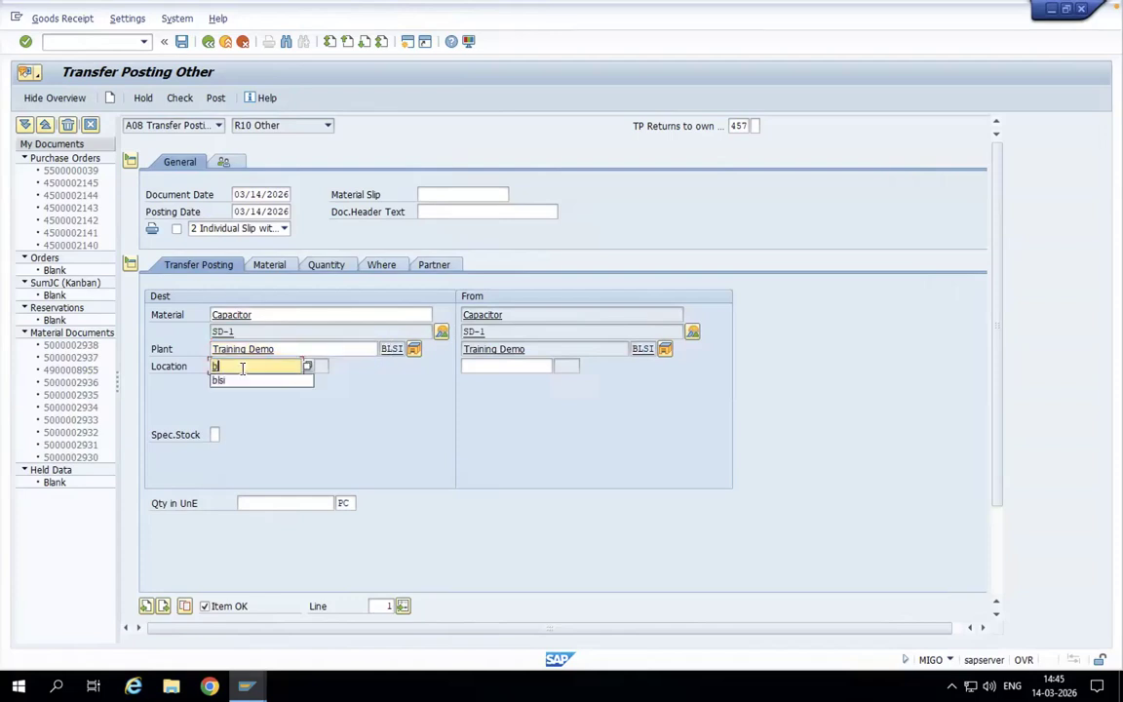
type("si")
key("Return")
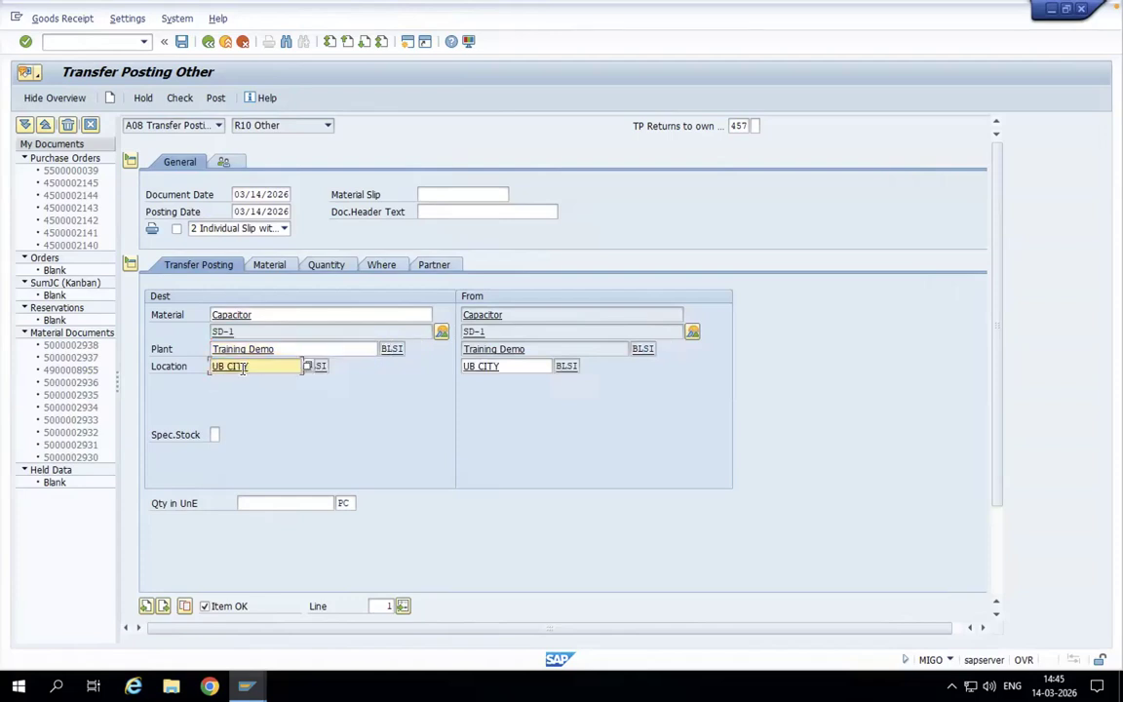
- Set the transfer quantity to 12 and review the item's material and quantity details
left_click(248, 503)
type("12")
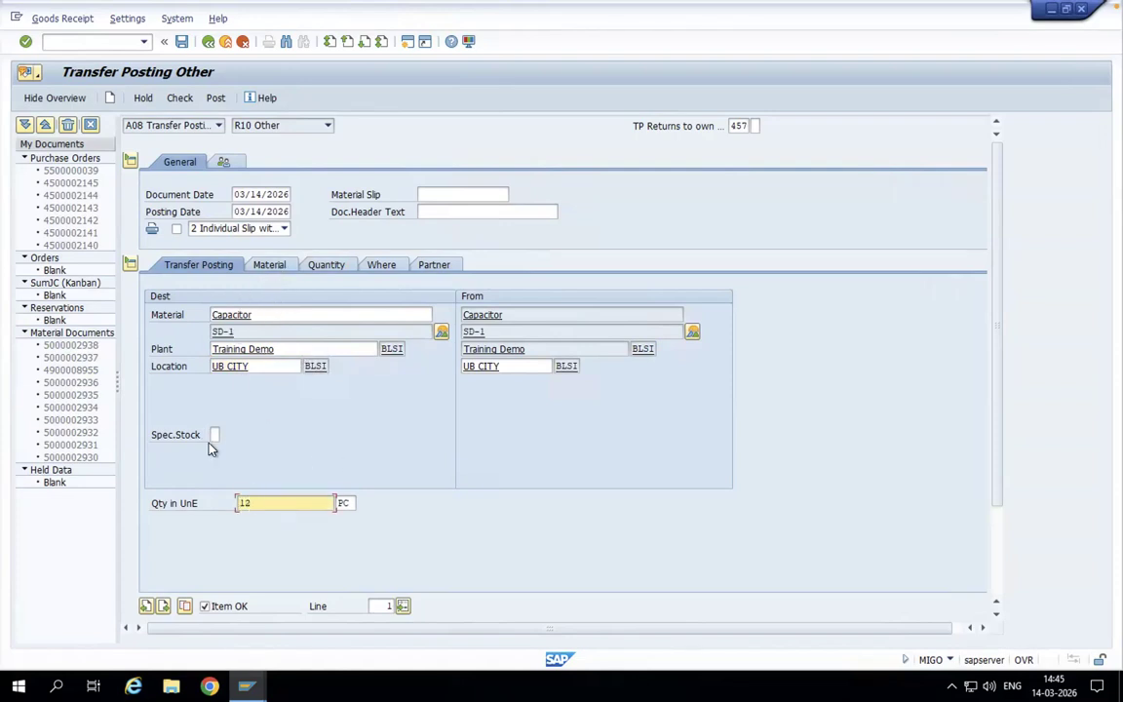
left_click(273, 269)
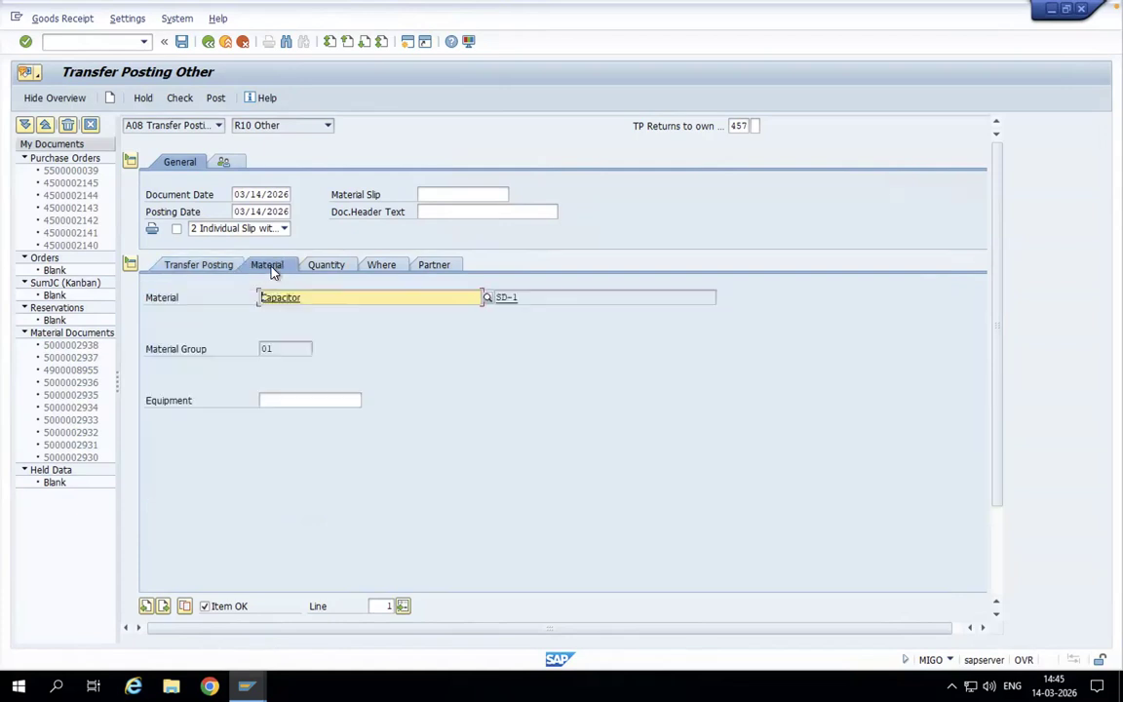
left_click(338, 268)
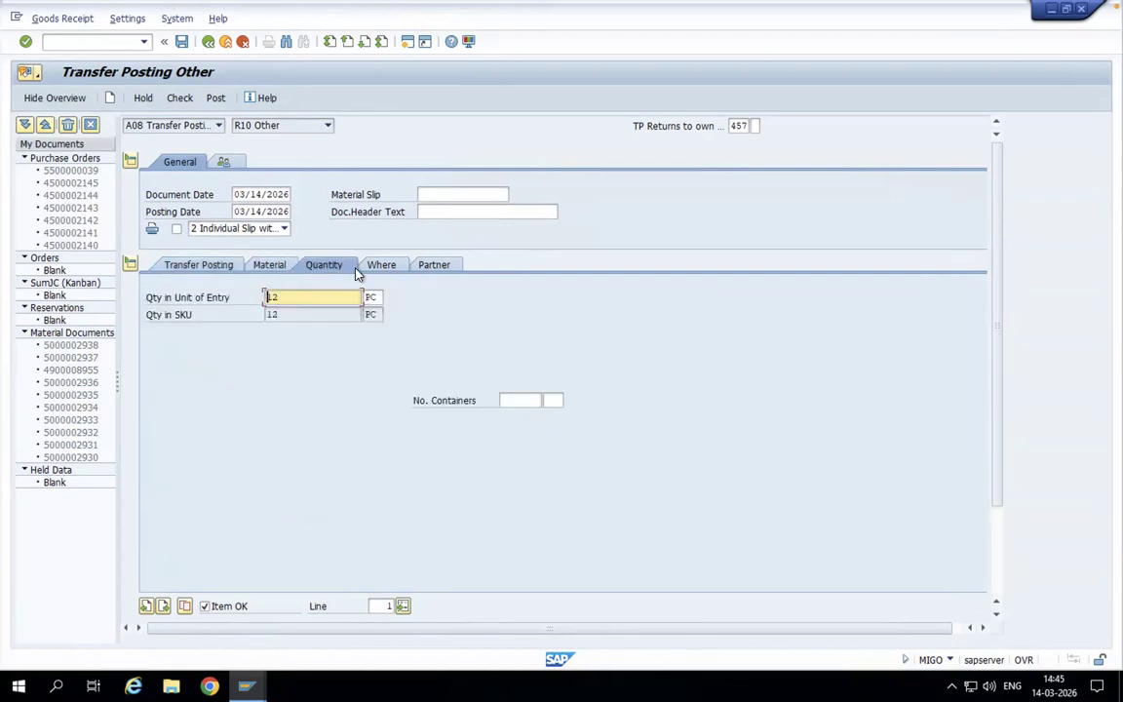
- Review the item's plant and storage location details, check the movement type 457 transfer document, and post it
left_click(380, 264)
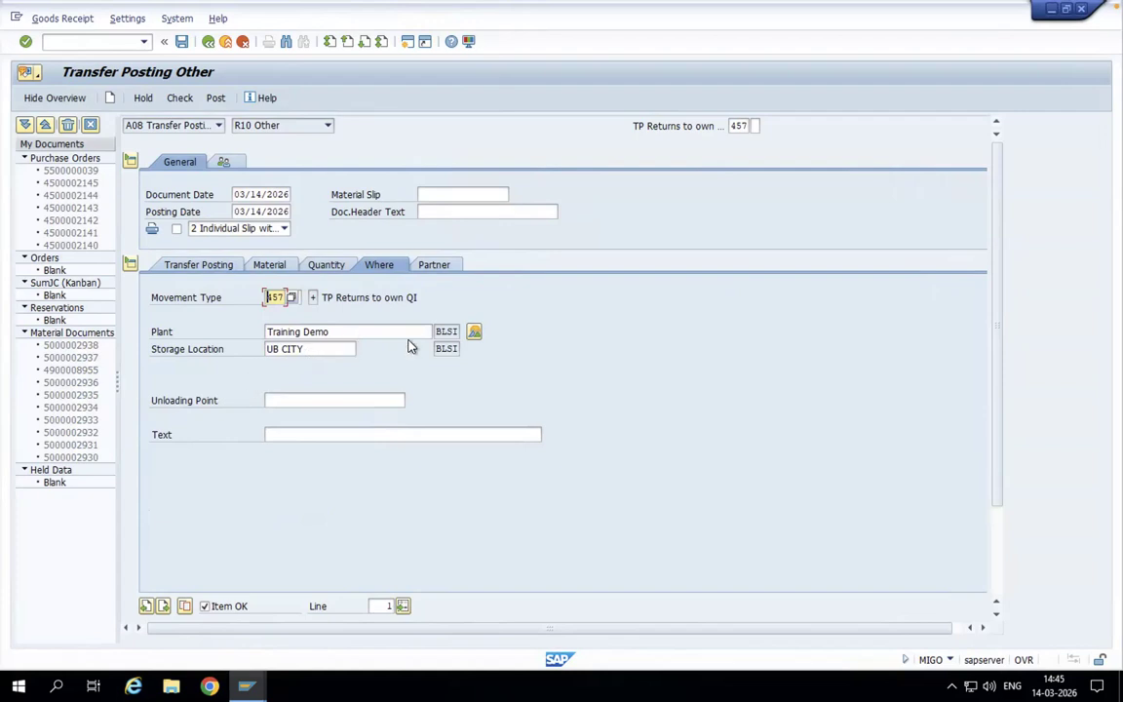
left_click(181, 99)
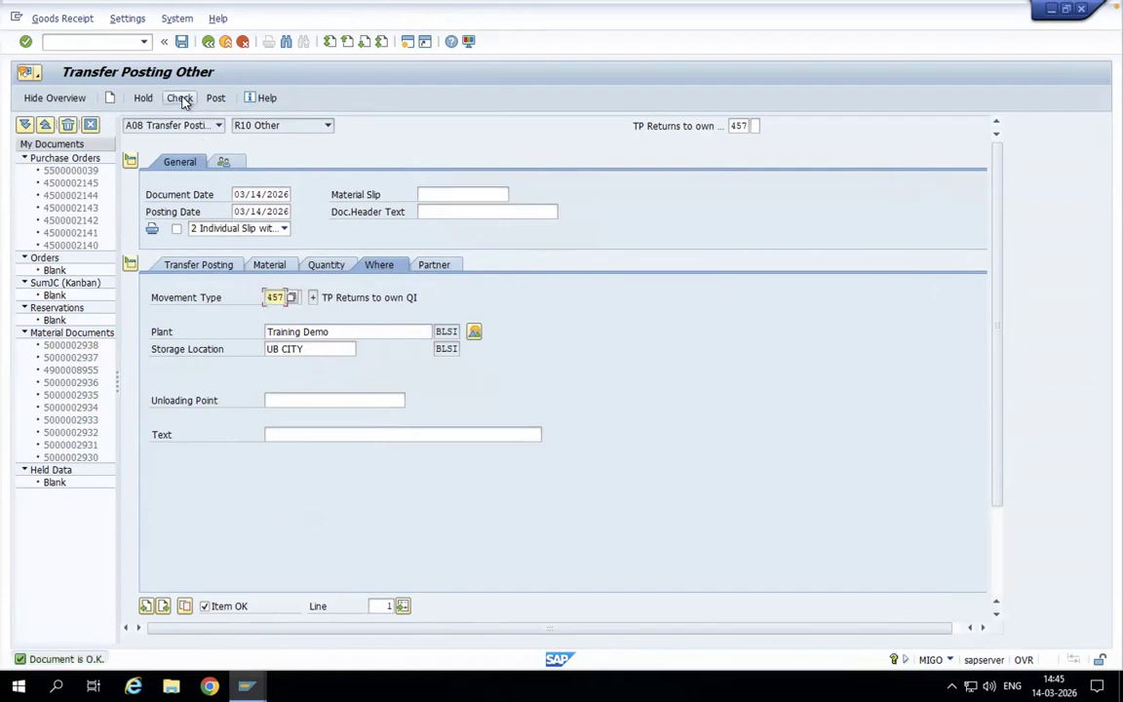
left_click(217, 98)
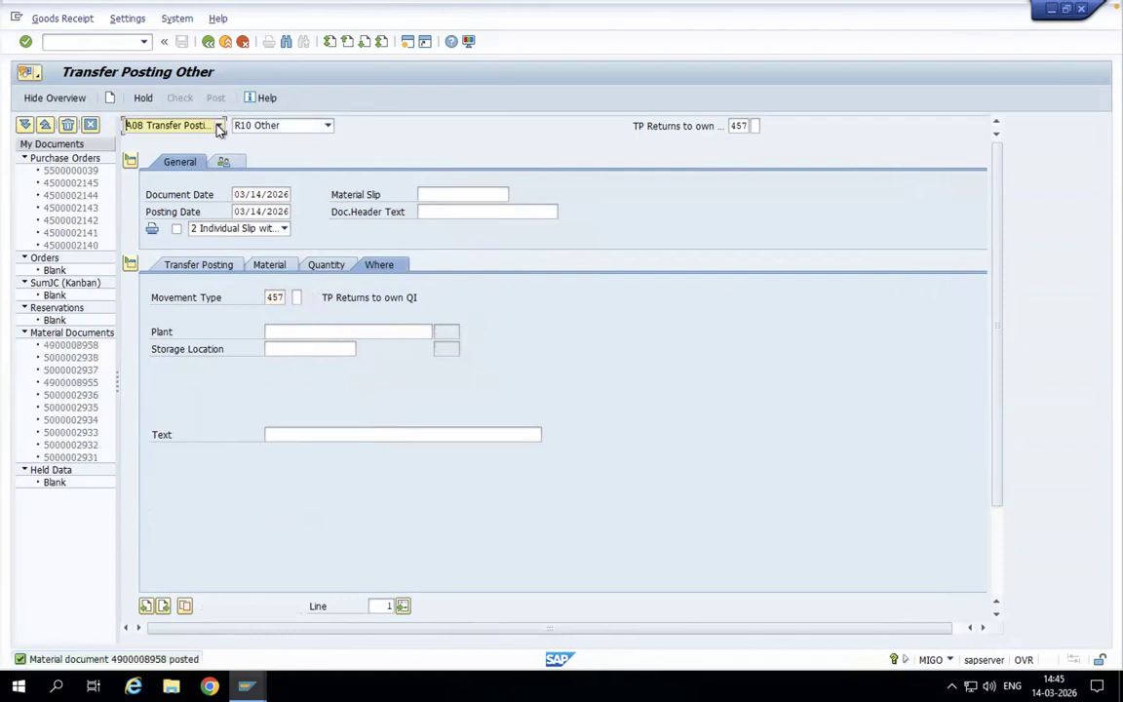
- Display the material document just posted for the transfer
left_click(219, 127)
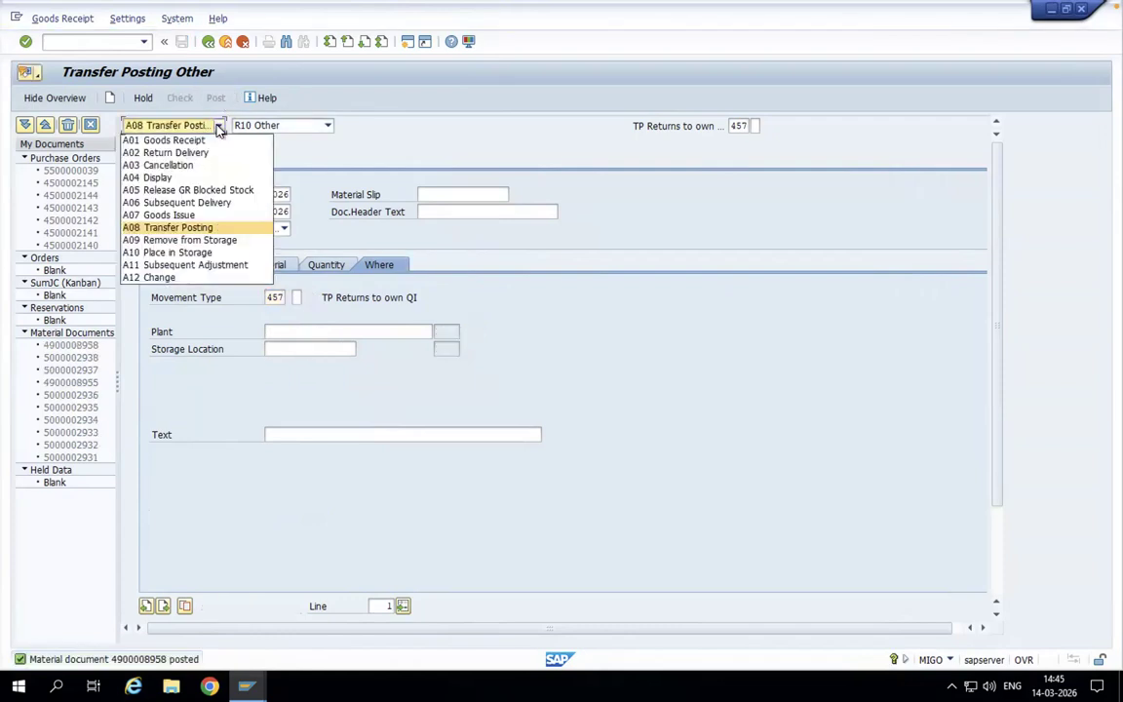
left_click(156, 177)
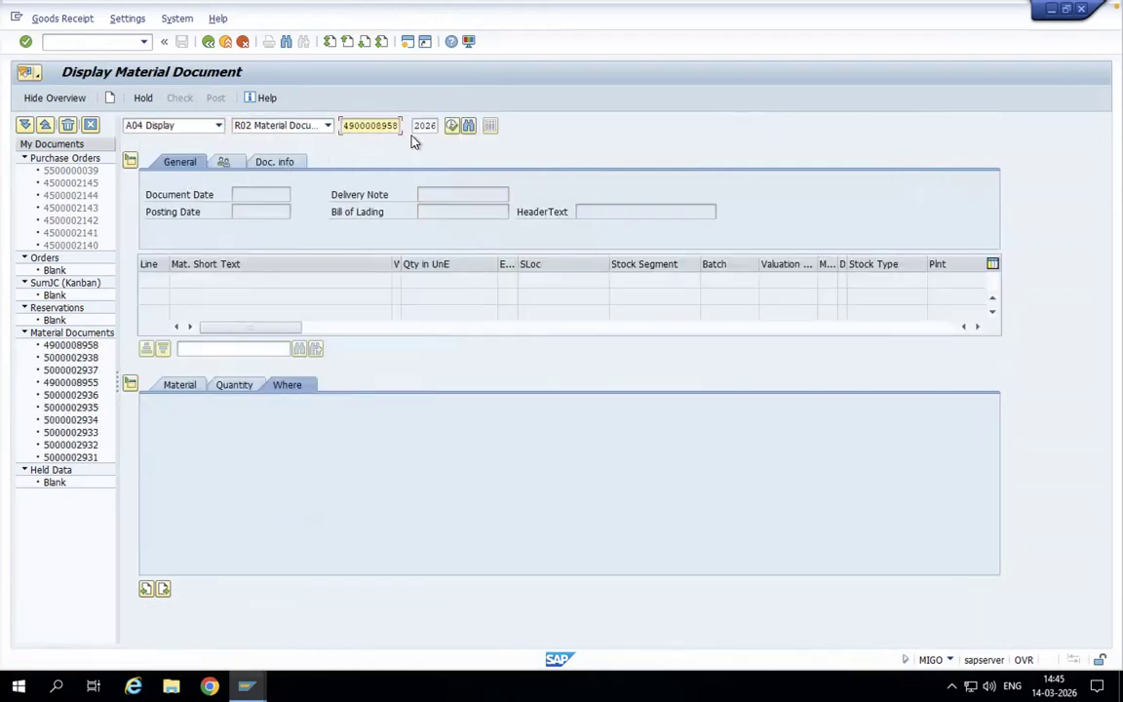
left_click(452, 127)
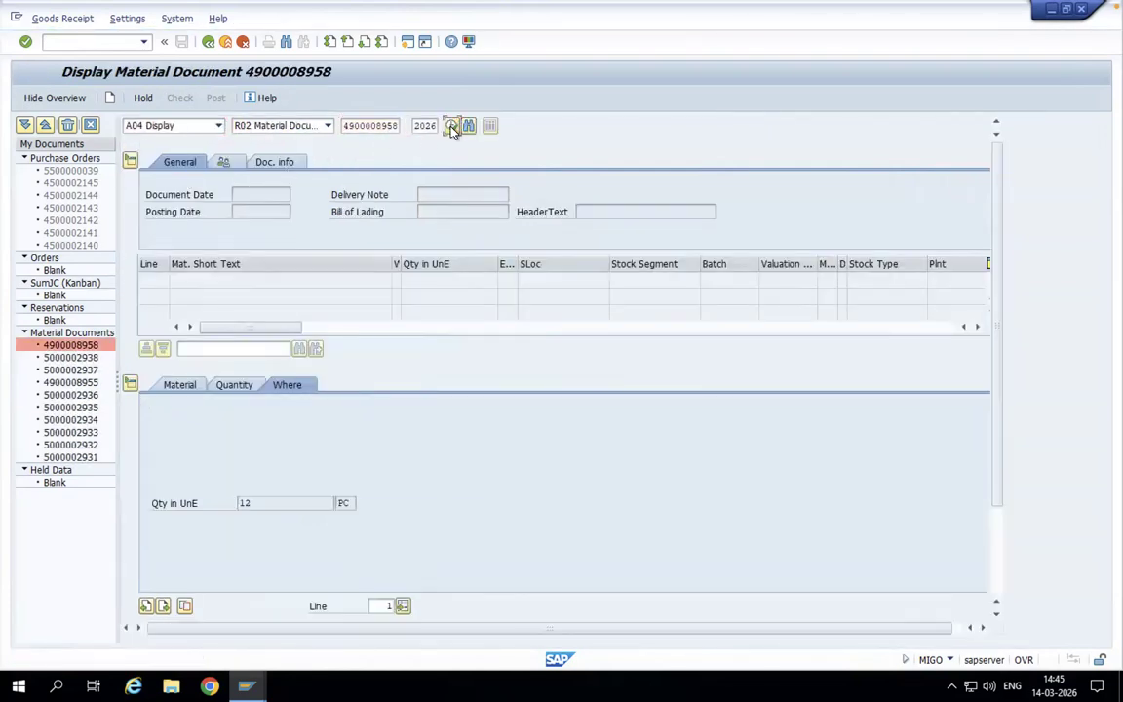
- Examine the stock overview of SD-1 for its quality inspection and returns quantities, and return to the material document
left_click(442, 331)
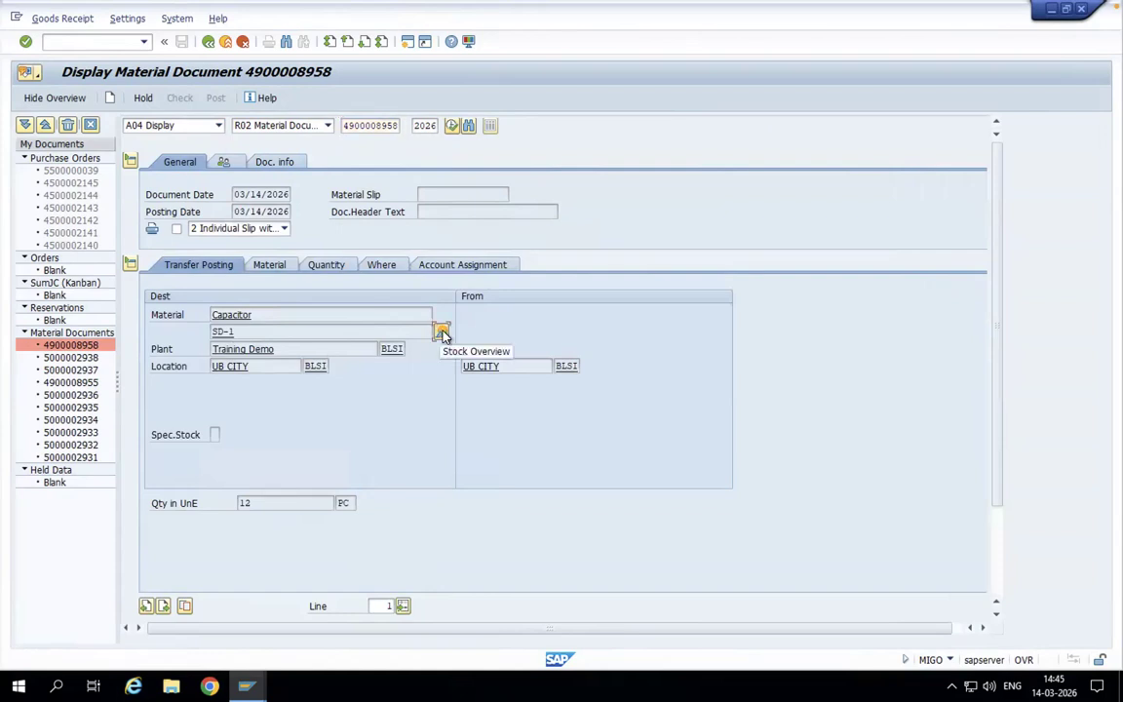
left_click(442, 332)
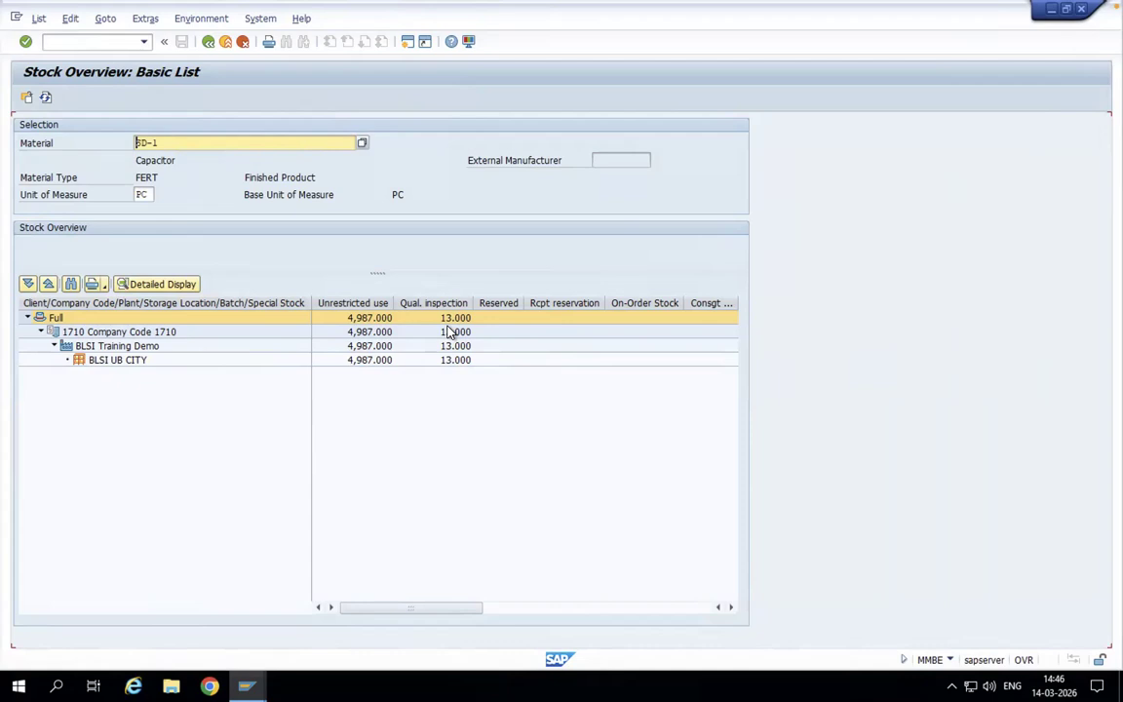
left_click_drag(464, 609, 644, 584)
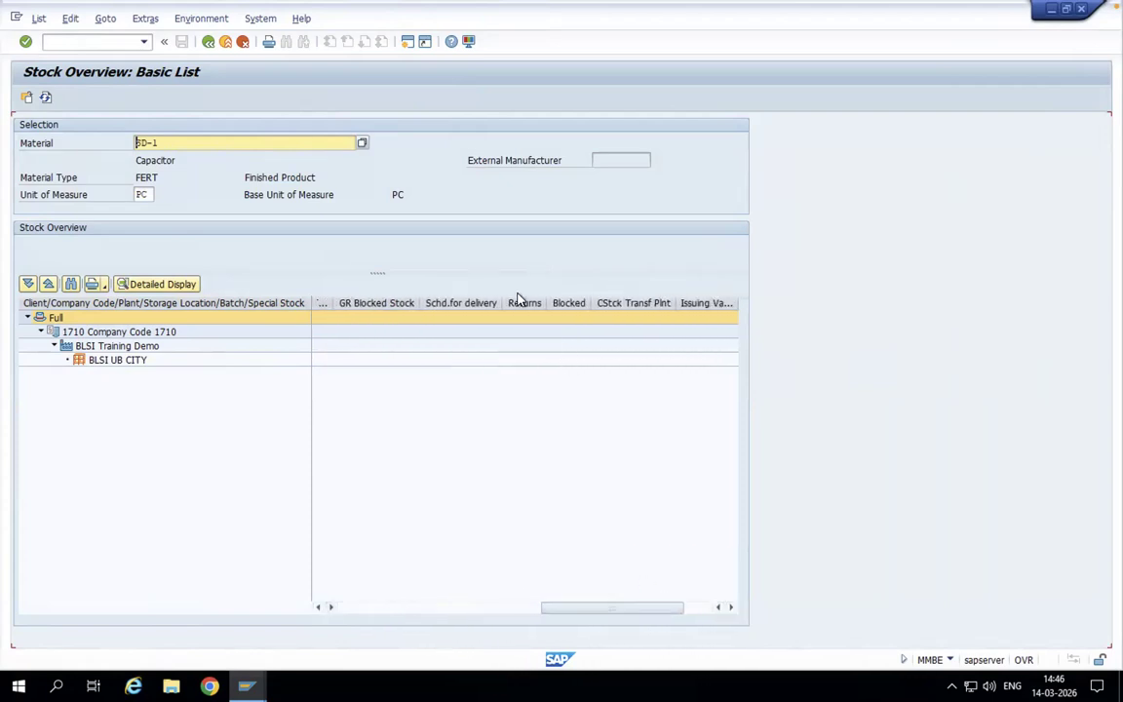
left_click_drag(569, 607, 371, 611)
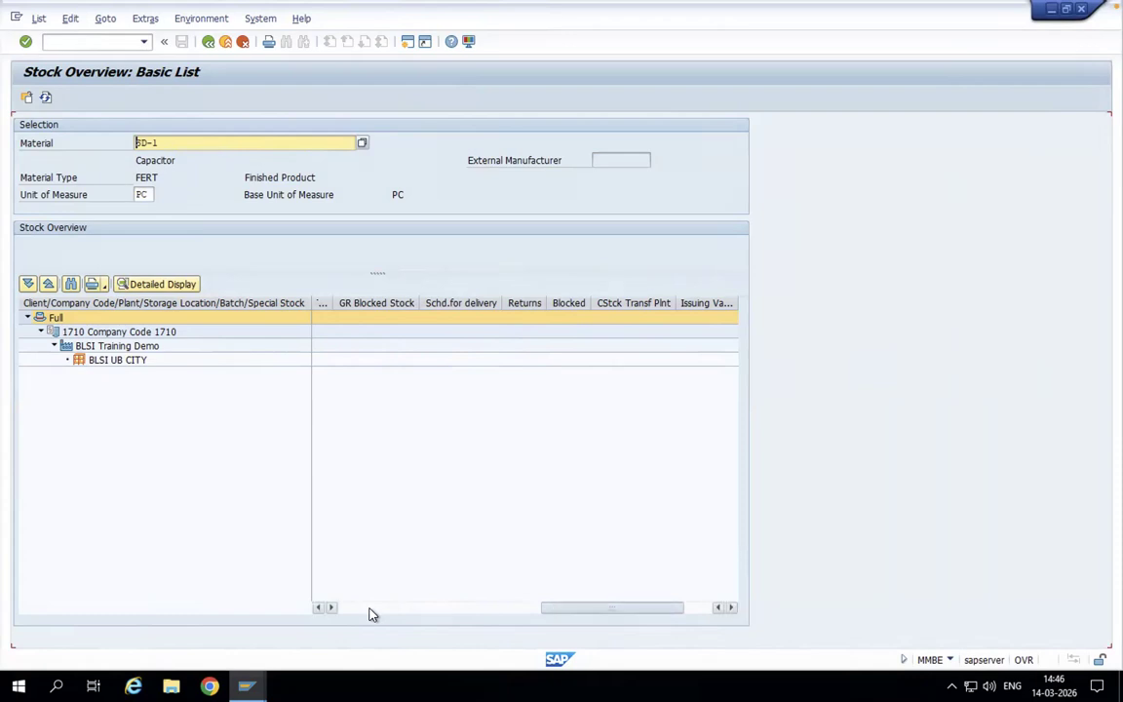
left_click(209, 42)
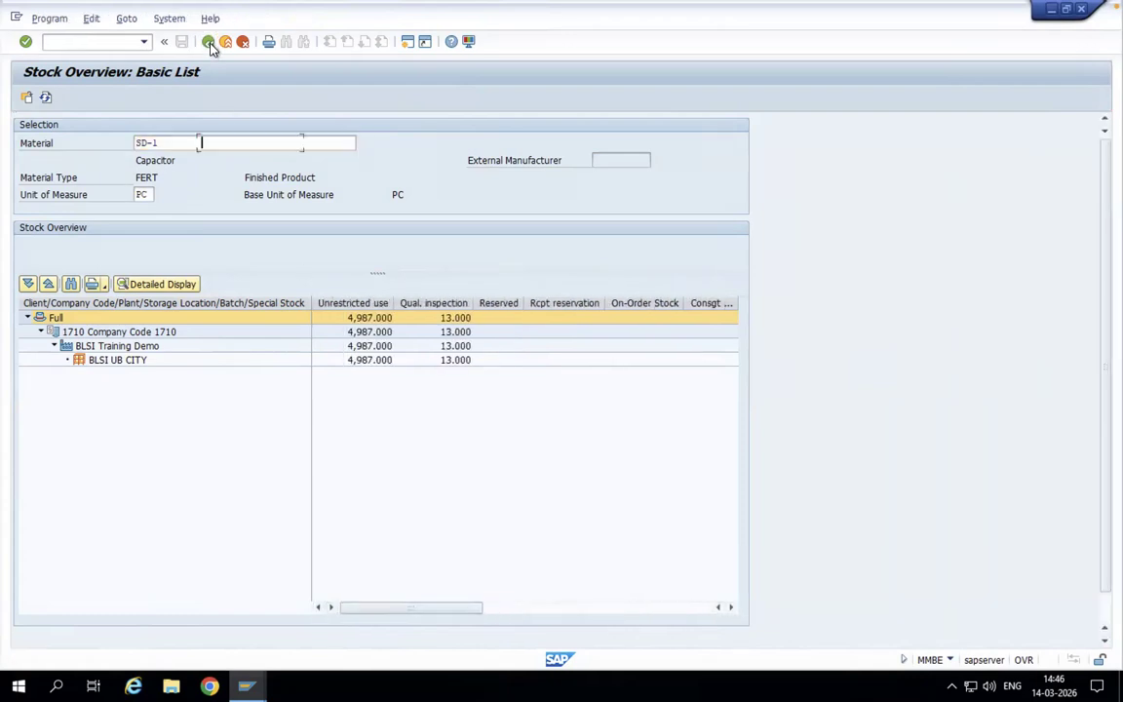
left_click(209, 43)
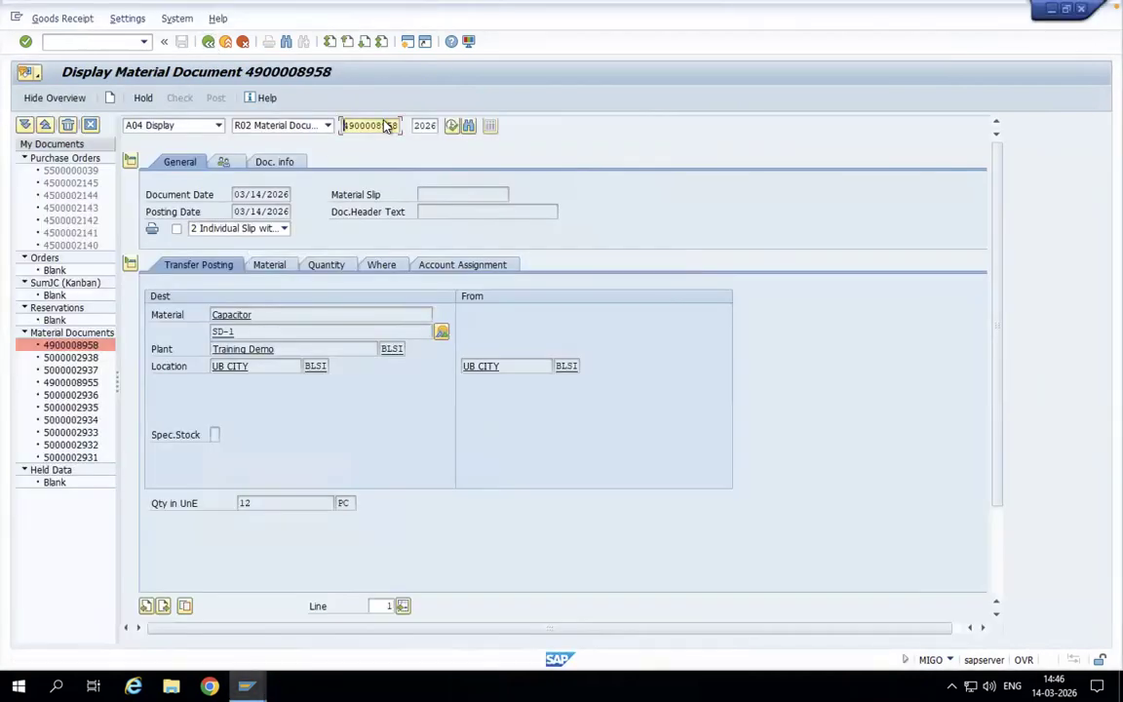
- Examine the accounting document linked to the displayed transfer posting, and return to the material document
left_click(295, 164)
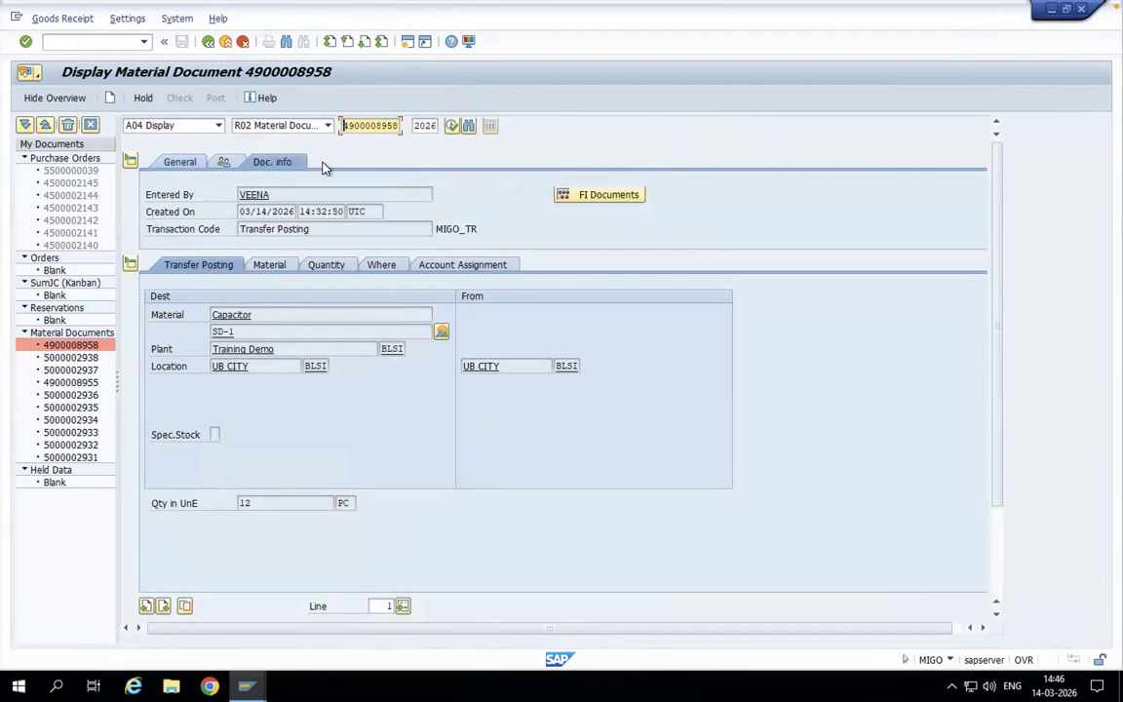
left_click(622, 195)
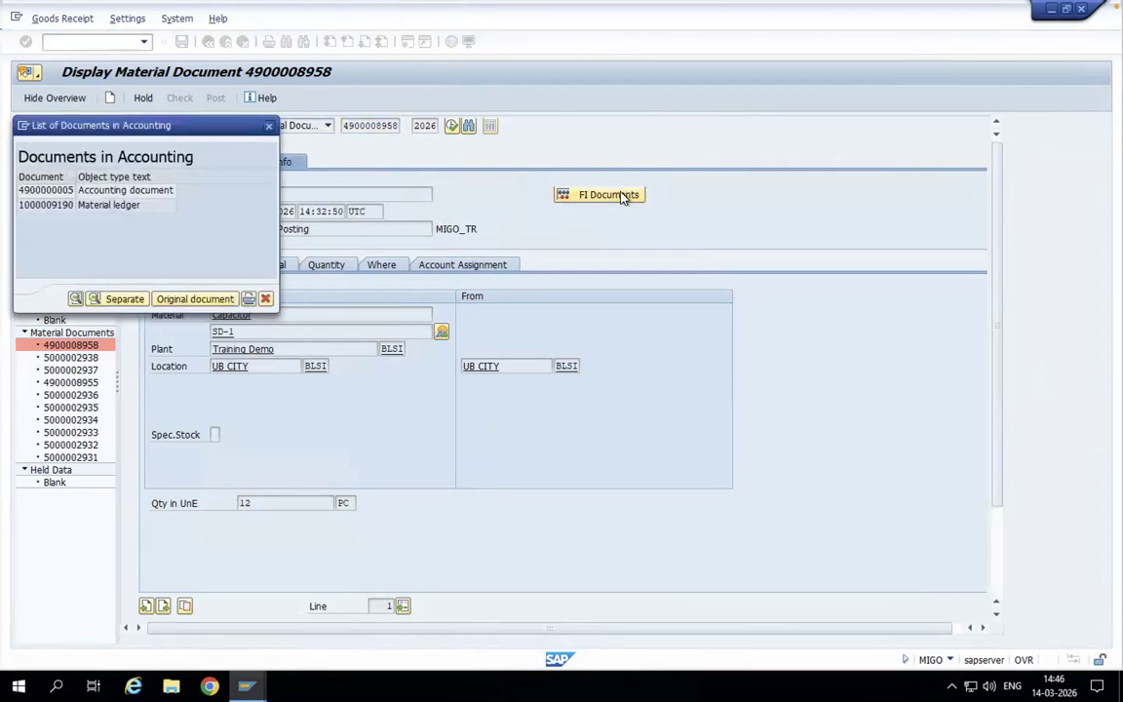
double_click(154, 192)
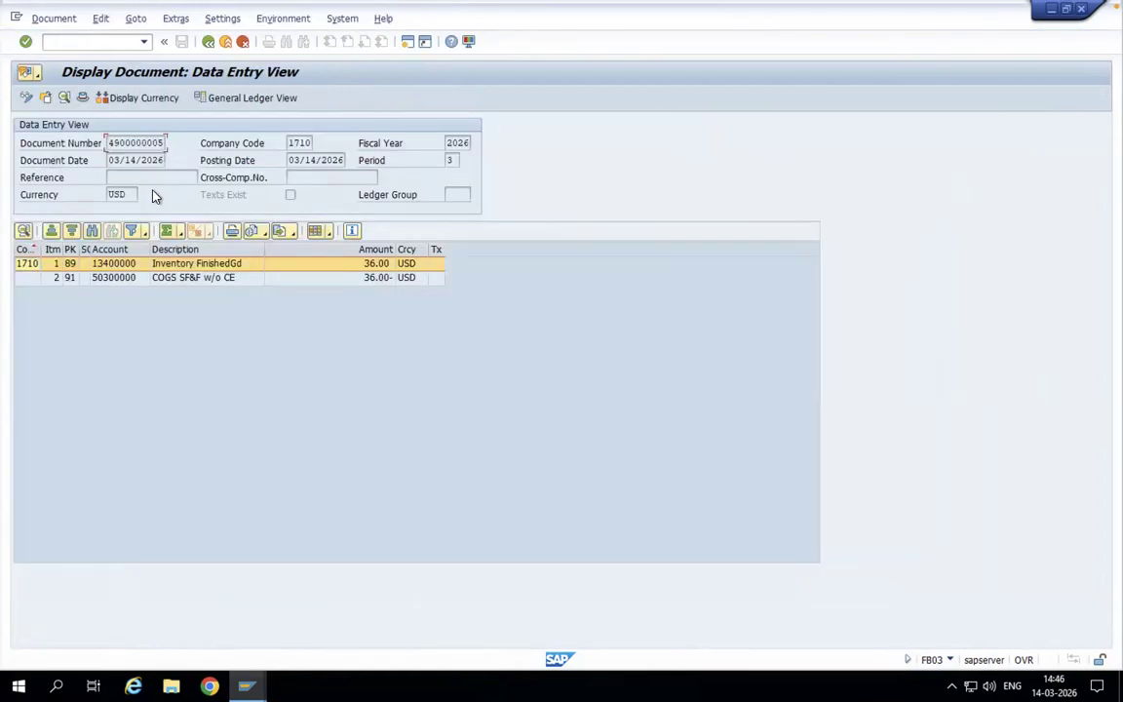
left_click(207, 42)
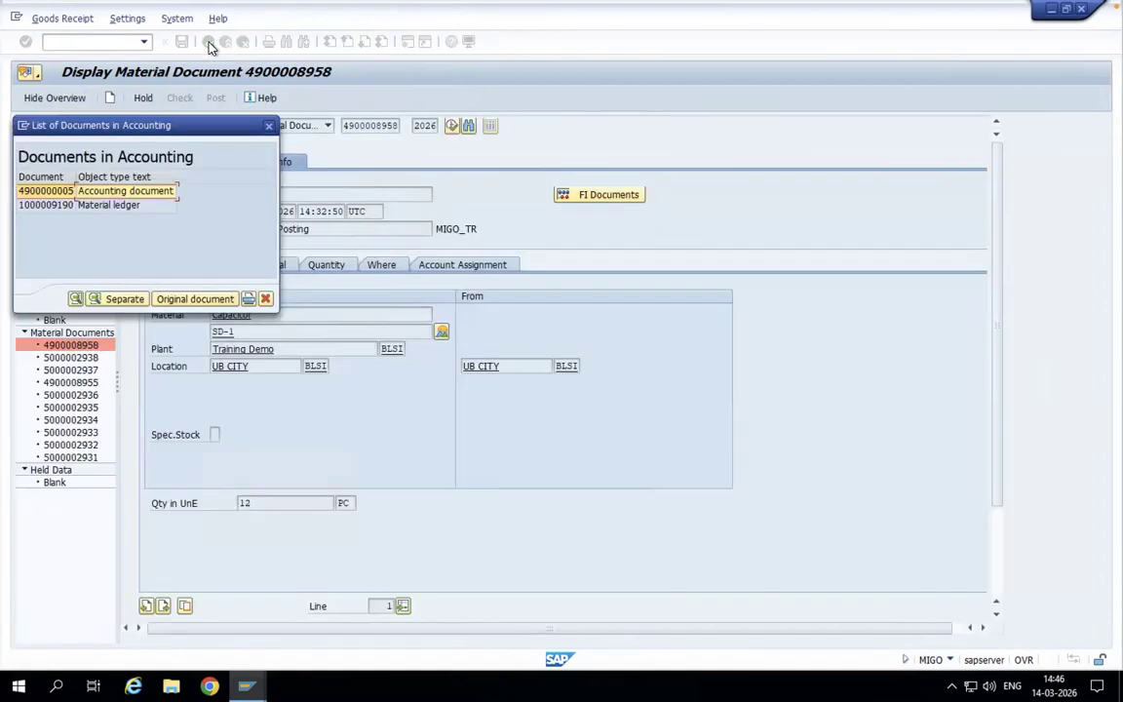
left_click(268, 126)
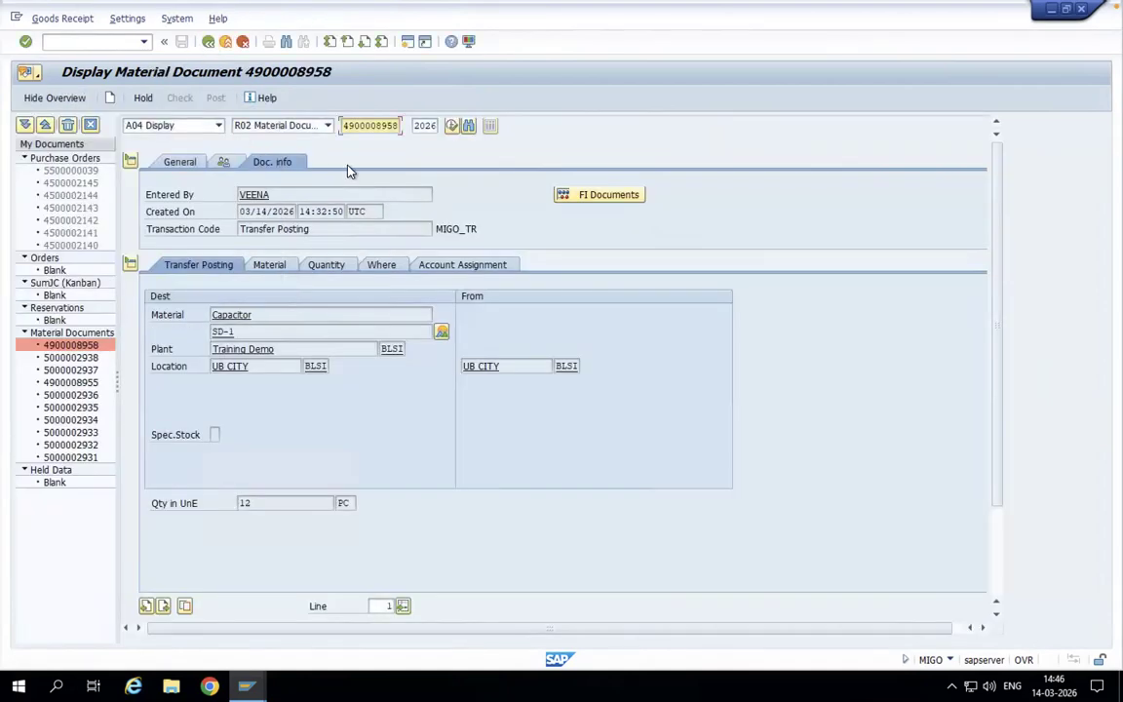